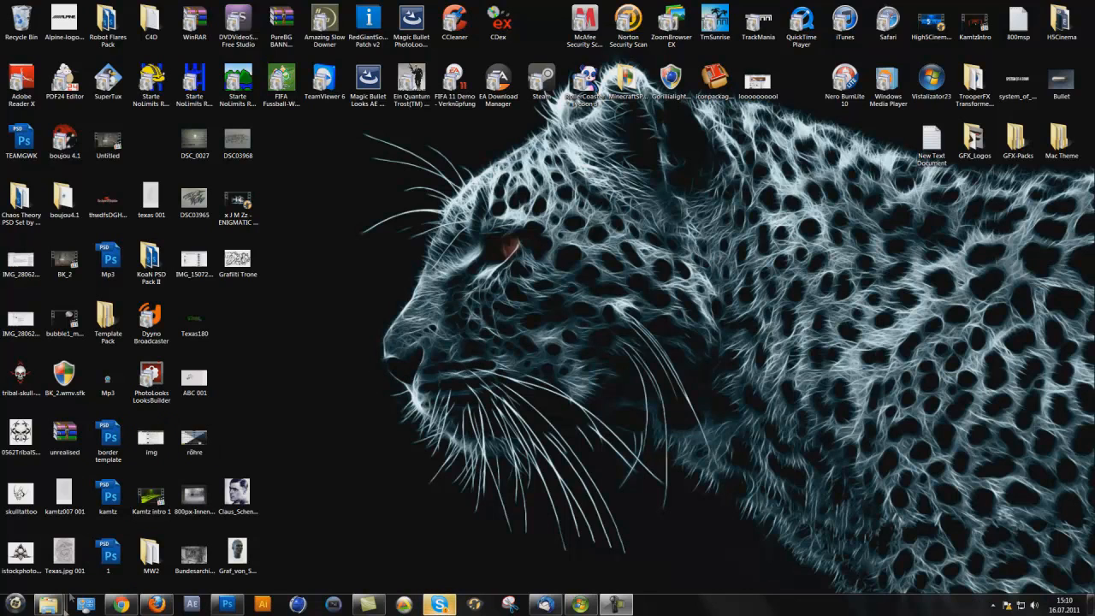
Step: Browse the 2K GFX Pack folders, peeking into Smoke and returning to Flares
{"action": "mouse_move", "coordinate": [48, 605]}
{"action": "left_click", "coordinate": [329, 539]}
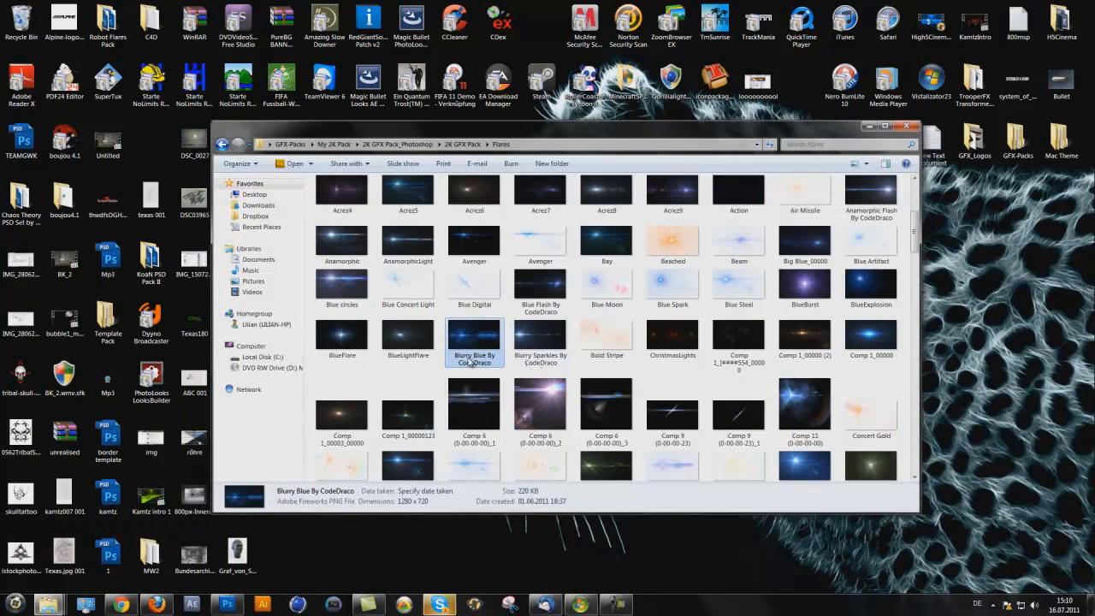
{"action": "scroll", "coordinate": [465, 362], "scroll_direction": "up", "scroll_amount": 3}
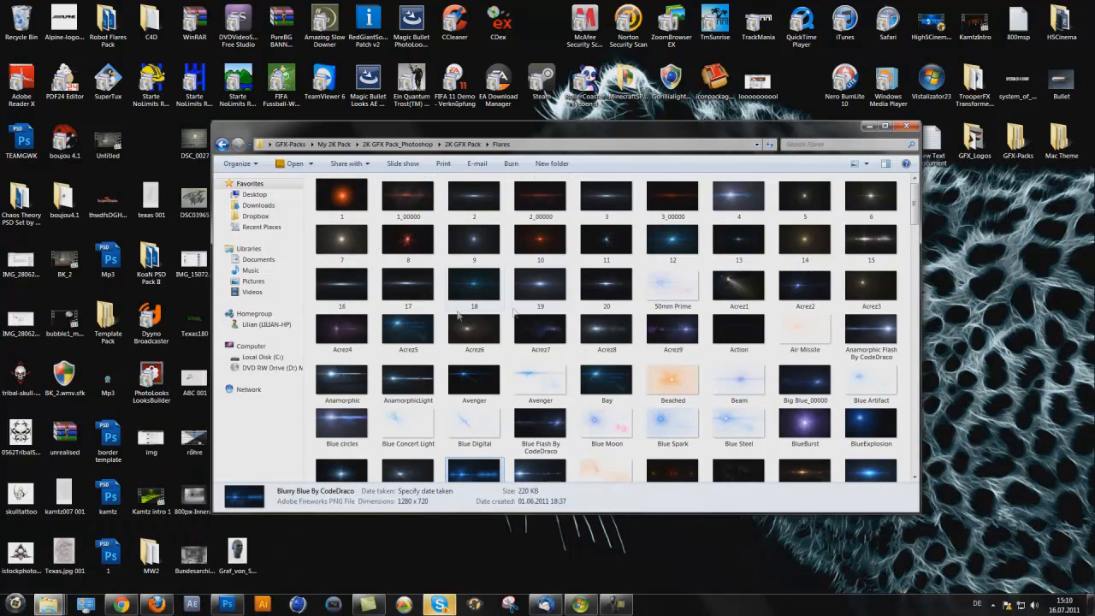
{"action": "key", "text": "BackSpace"}
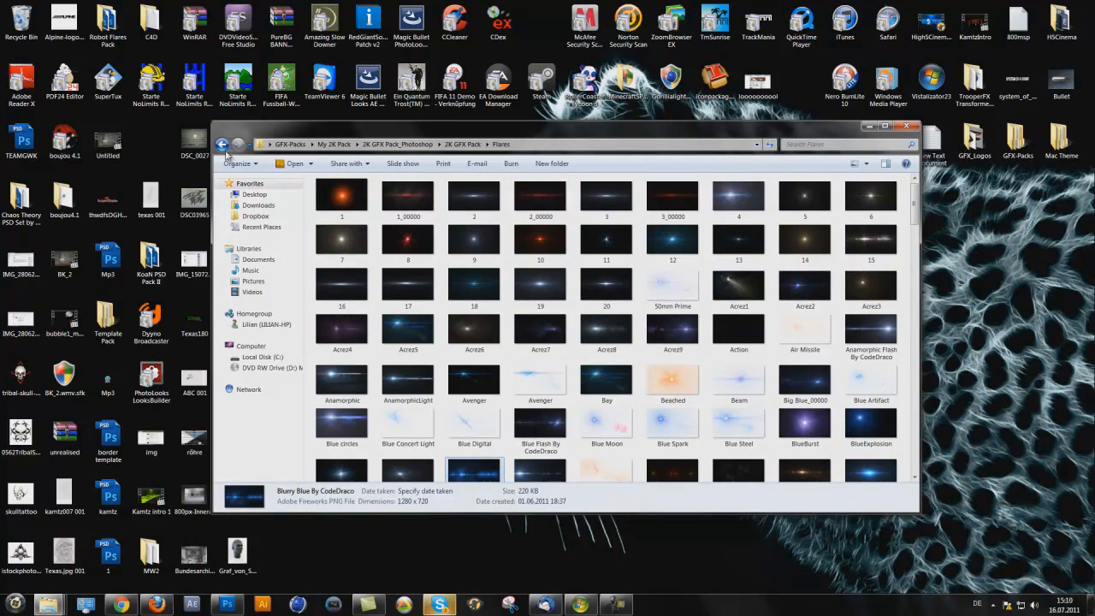
{"action": "double_click", "coordinate": [366, 230]}
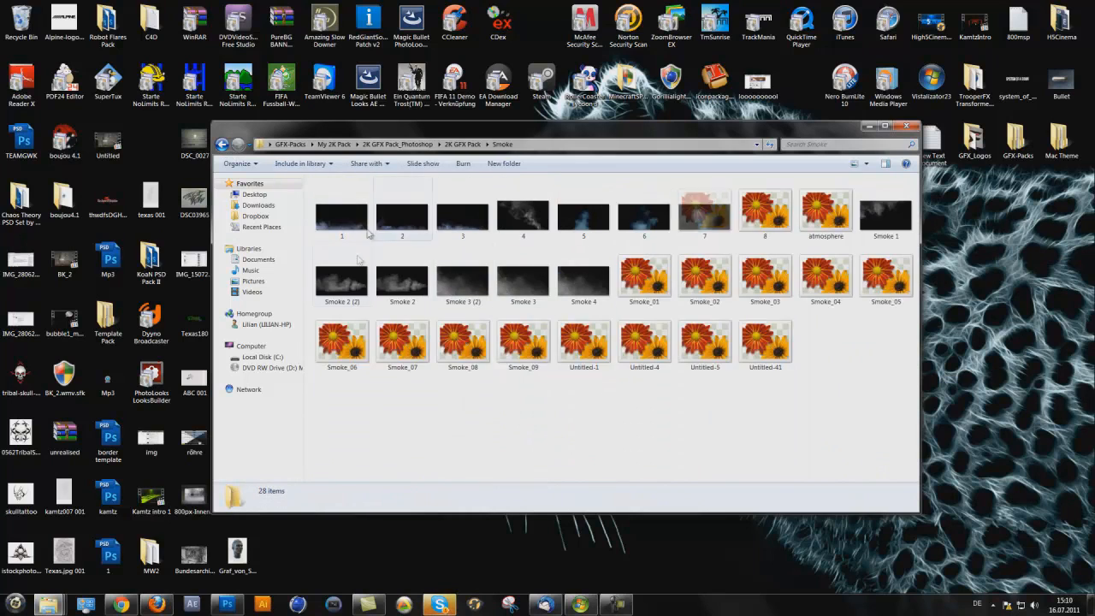
{"action": "left_click", "coordinate": [224, 145]}
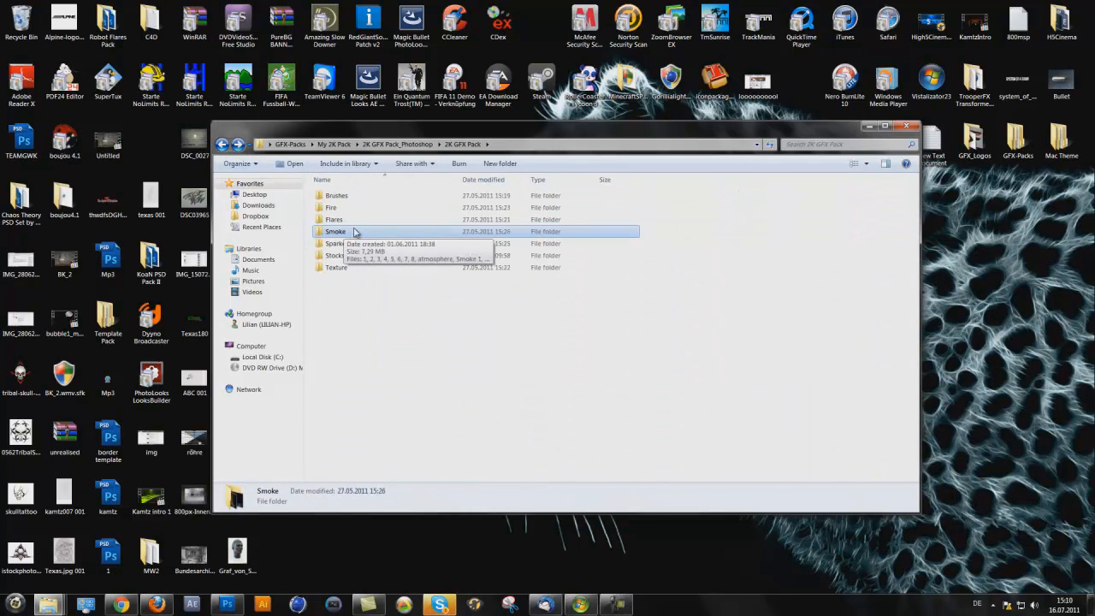
{"action": "double_click", "coordinate": [354, 220]}
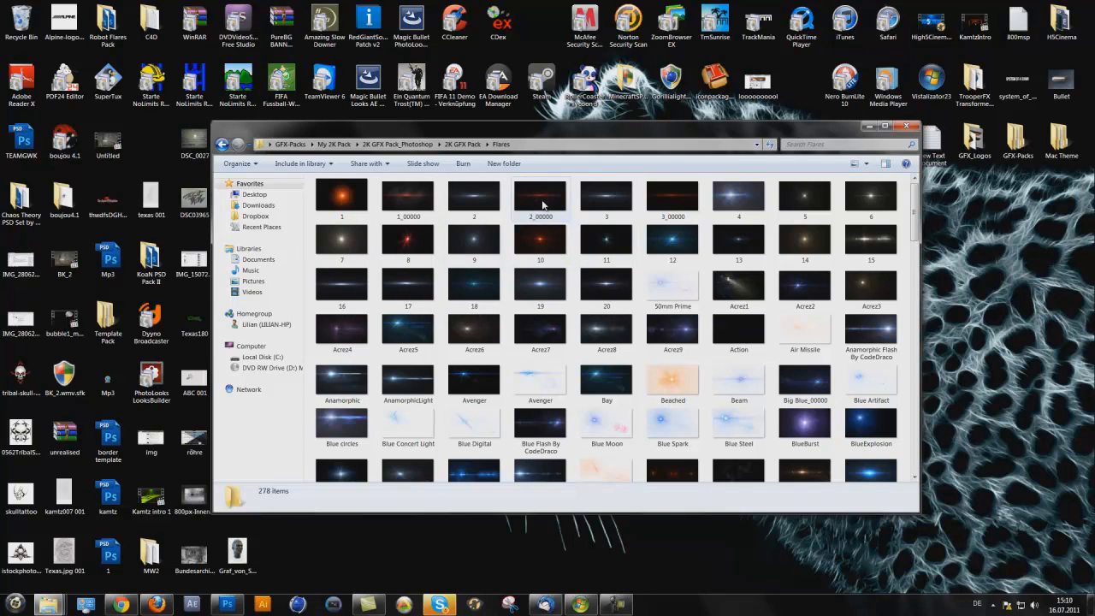
Step: Open the 2_00000 flare image with Adobe Photoshop CS5
{"action": "right_click", "coordinate": [542, 204]}
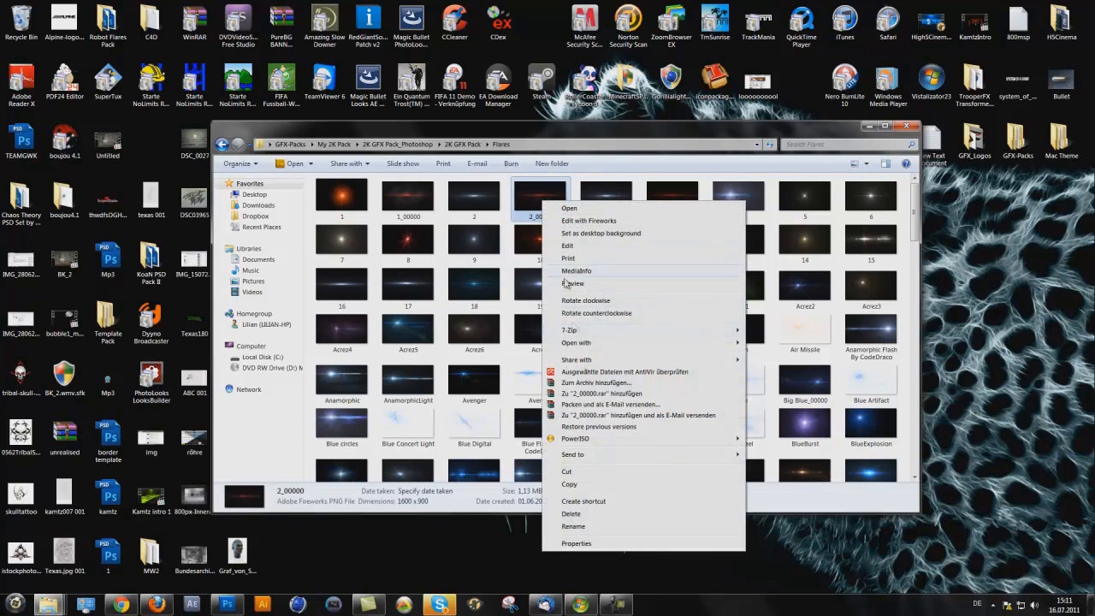
{"action": "mouse_move", "coordinate": [576, 342]}
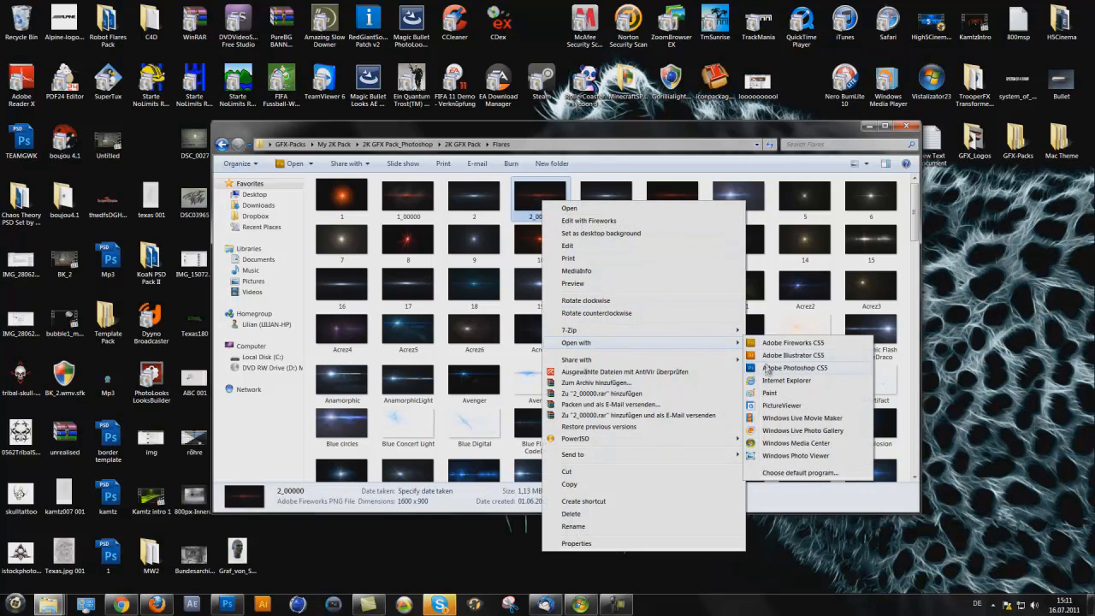
{"action": "left_click", "coordinate": [788, 375]}
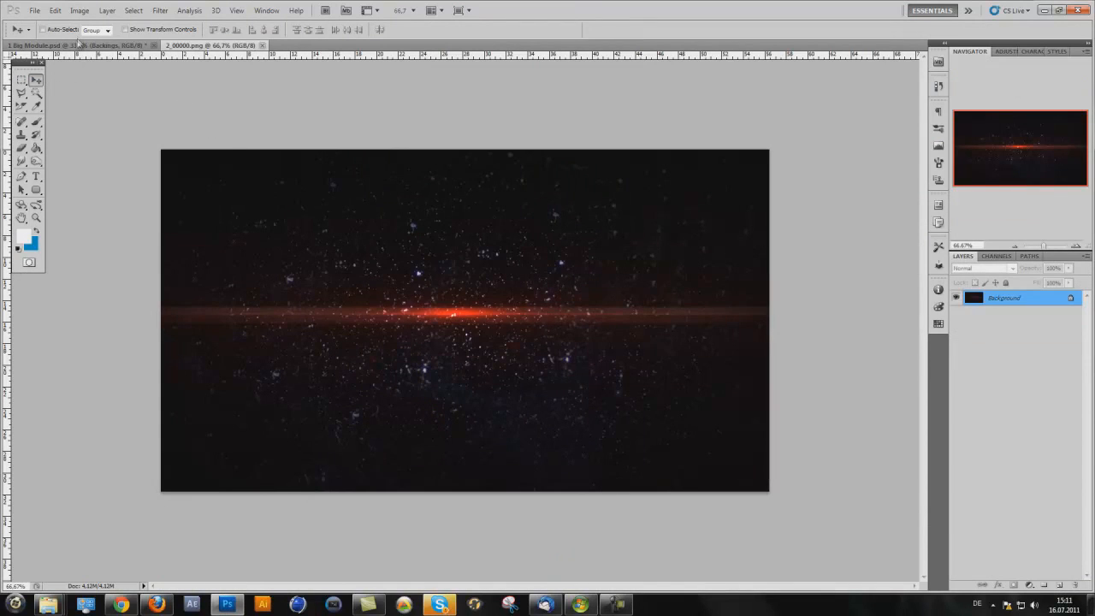
Step: In 1 Big Module.psd, choose the Gradient Tool and add a new empty layer in Backings
{"action": "left_click", "coordinate": [78, 45]}
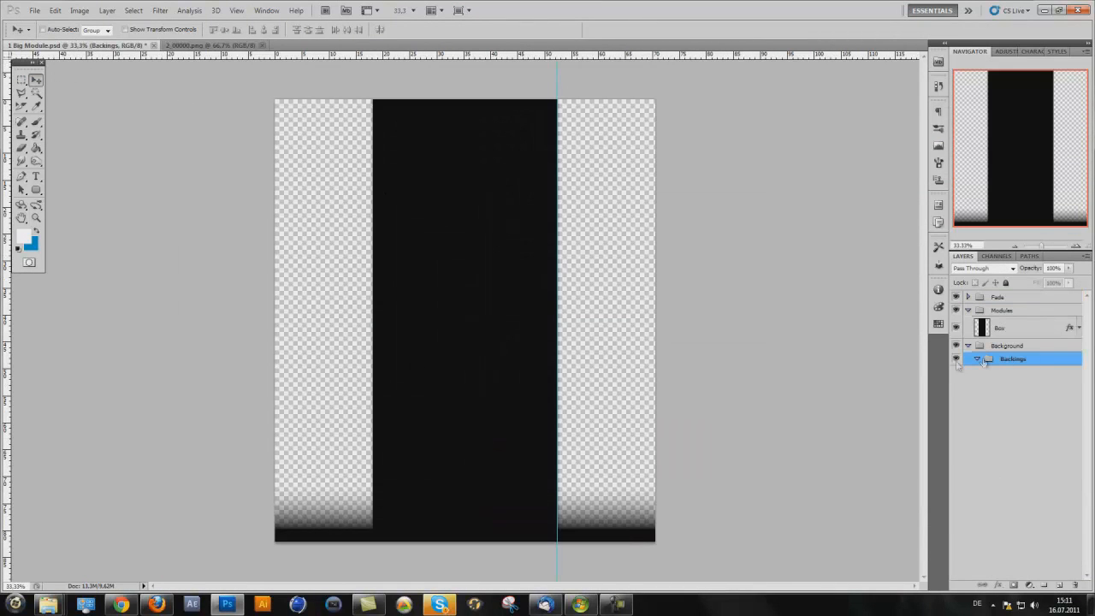
{"action": "left_click", "coordinate": [36, 147]}
{"action": "right_click", "coordinate": [36, 147]}
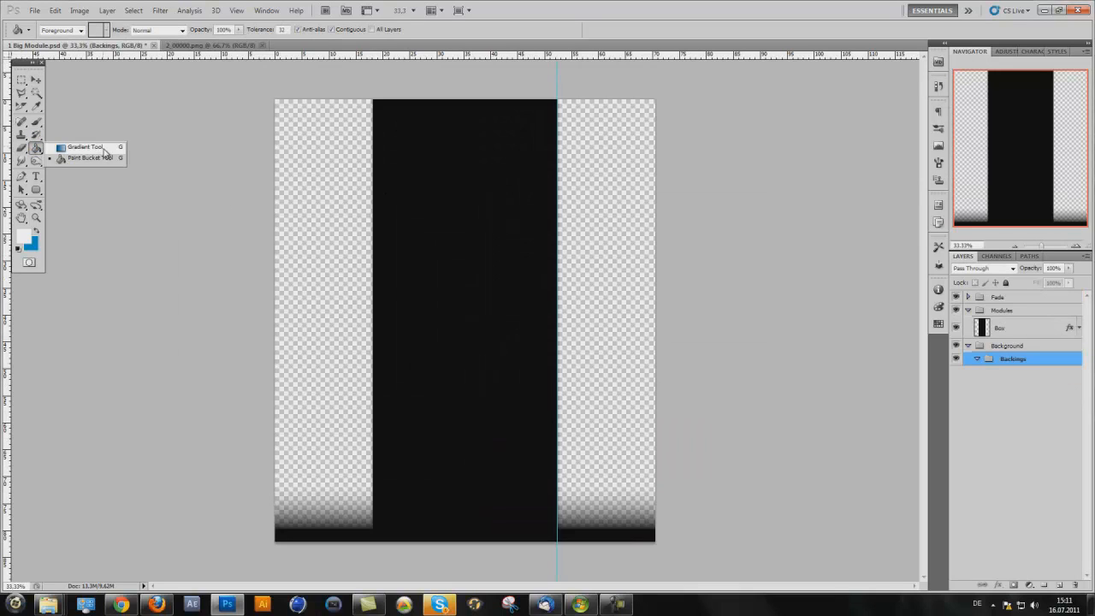
{"action": "left_click", "coordinate": [77, 151]}
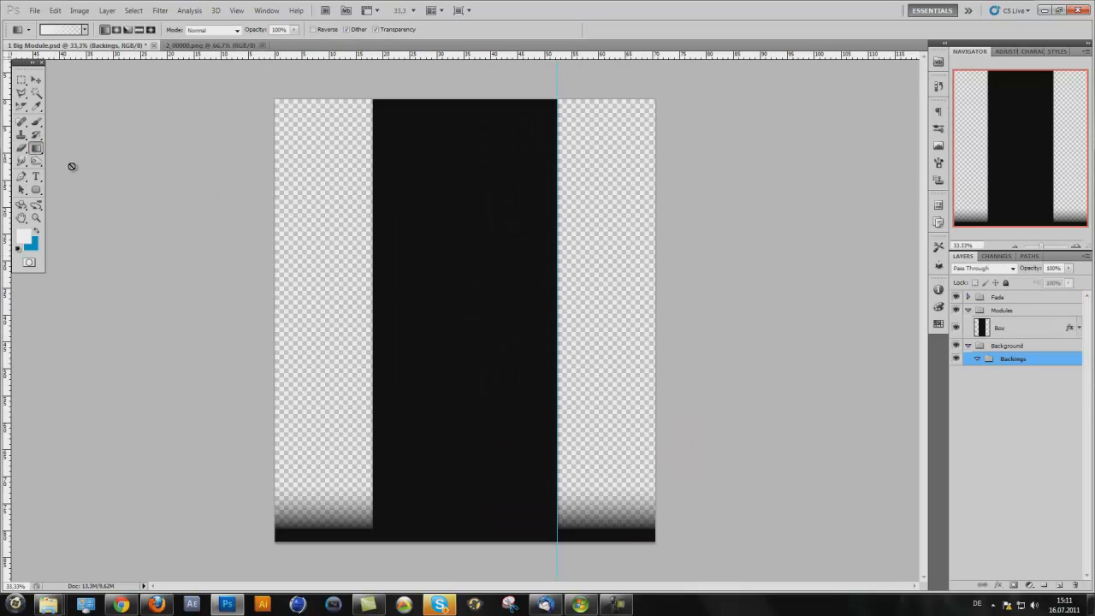
{"action": "left_click", "coordinate": [1059, 585]}
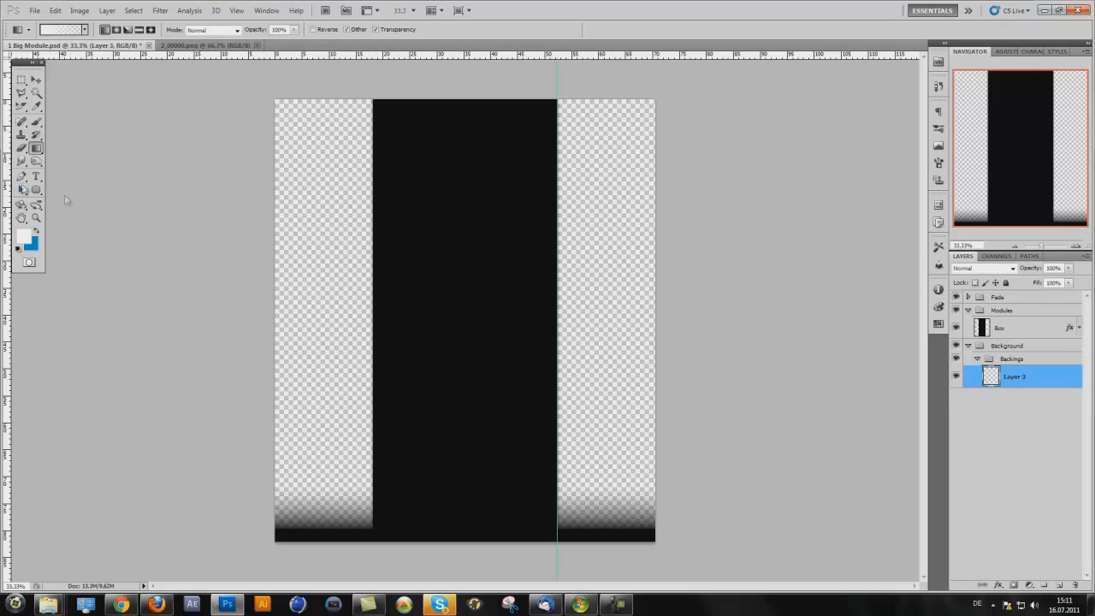
{"action": "right_click", "coordinate": [36, 150]}
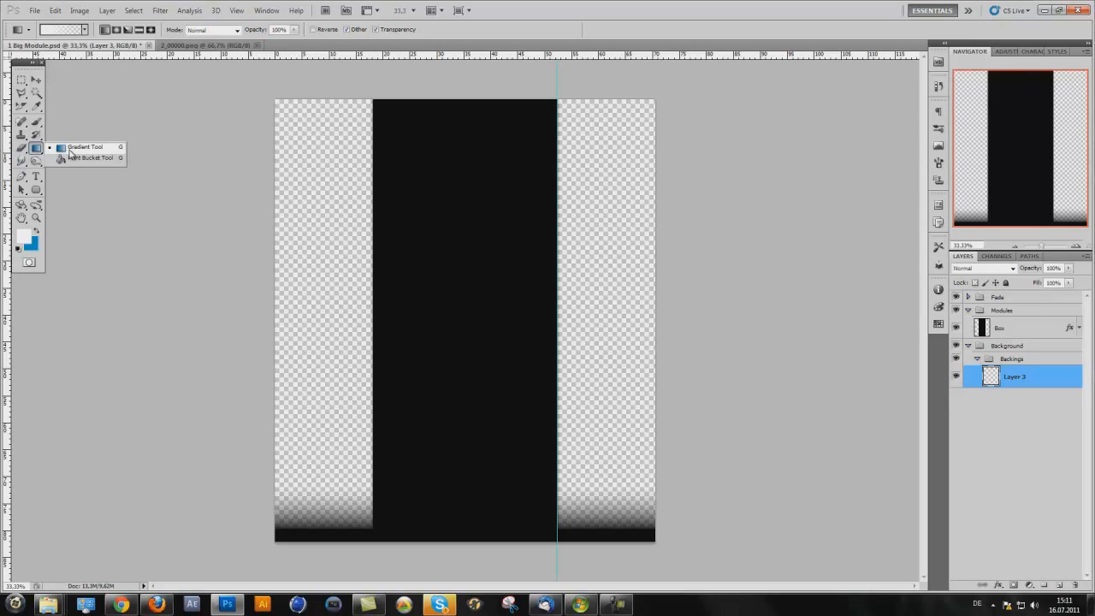
{"action": "left_click", "coordinate": [70, 147]}
Step: In the Gradient Editor, set the starting stop to deep red and the ending stop to black
{"action": "left_click", "coordinate": [83, 31]}
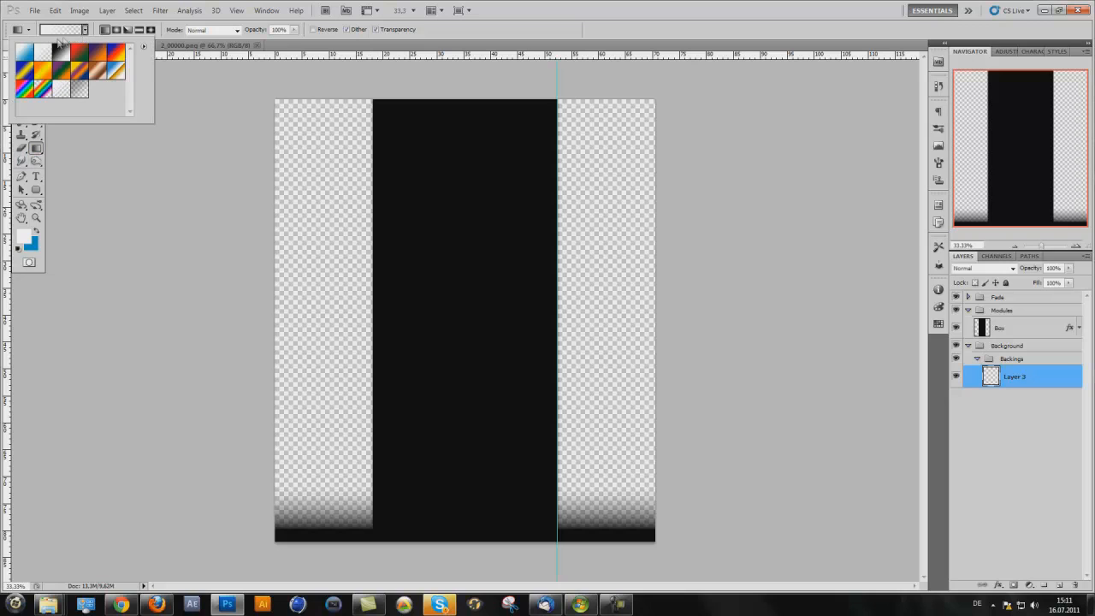
{"action": "left_click", "coordinate": [60, 29]}
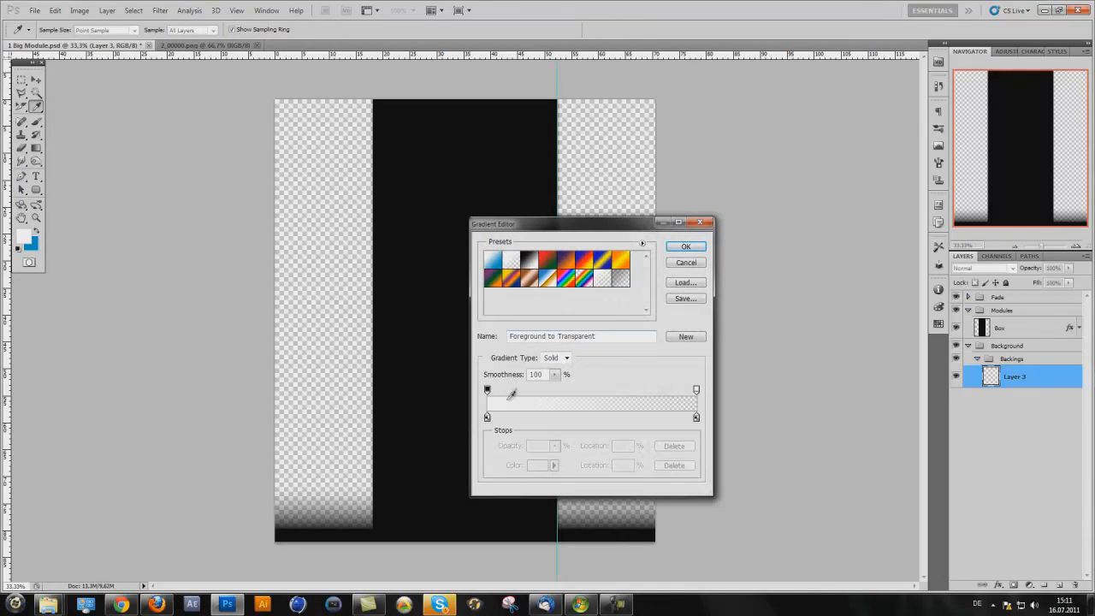
{"action": "double_click", "coordinate": [486, 417]}
{"action": "left_click", "coordinate": [824, 412]}
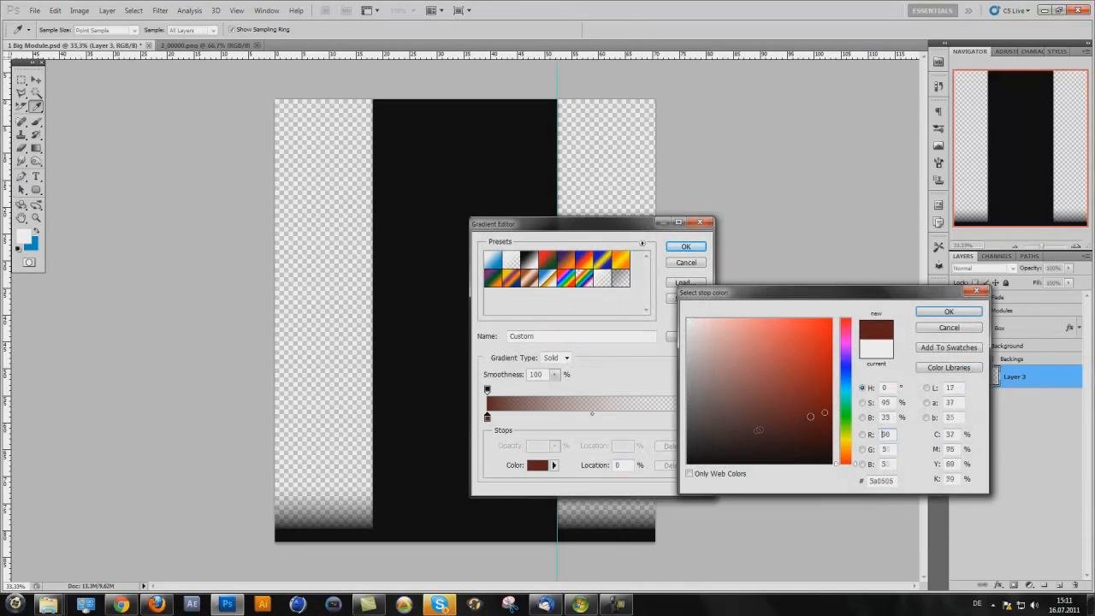
{"action": "left_click_drag", "start_coordinate": [824, 412], "coordinate": [932, 266]}
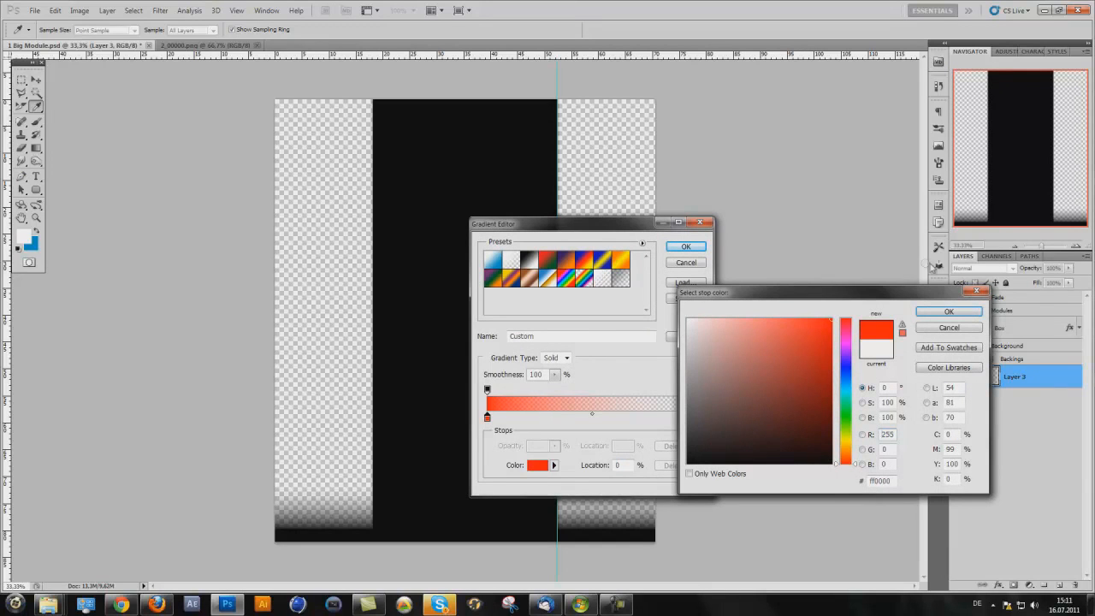
{"action": "left_click", "coordinate": [830, 409]}
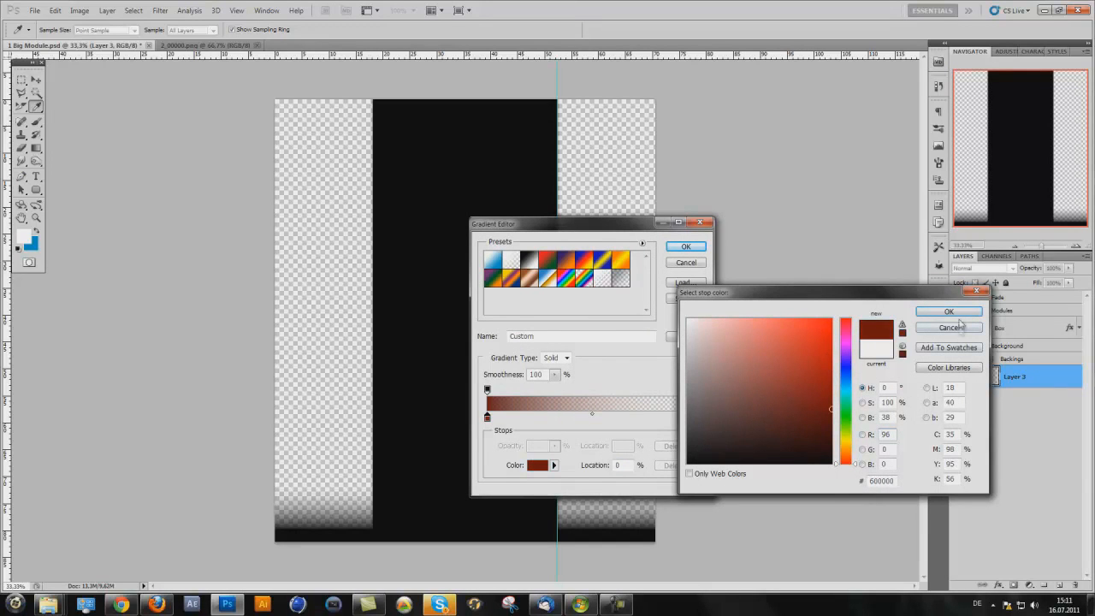
{"action": "left_click", "coordinate": [948, 311]}
{"action": "double_click", "coordinate": [696, 417]}
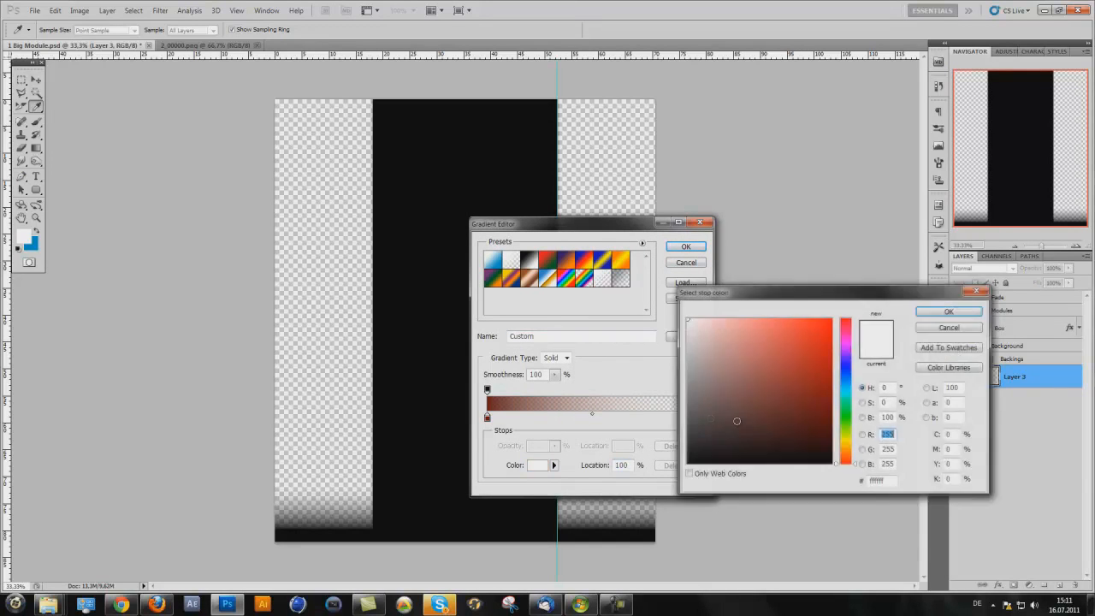
{"action": "left_click_drag", "start_coordinate": [736, 420], "coordinate": [692, 479]}
{"action": "left_click", "coordinate": [948, 312]}
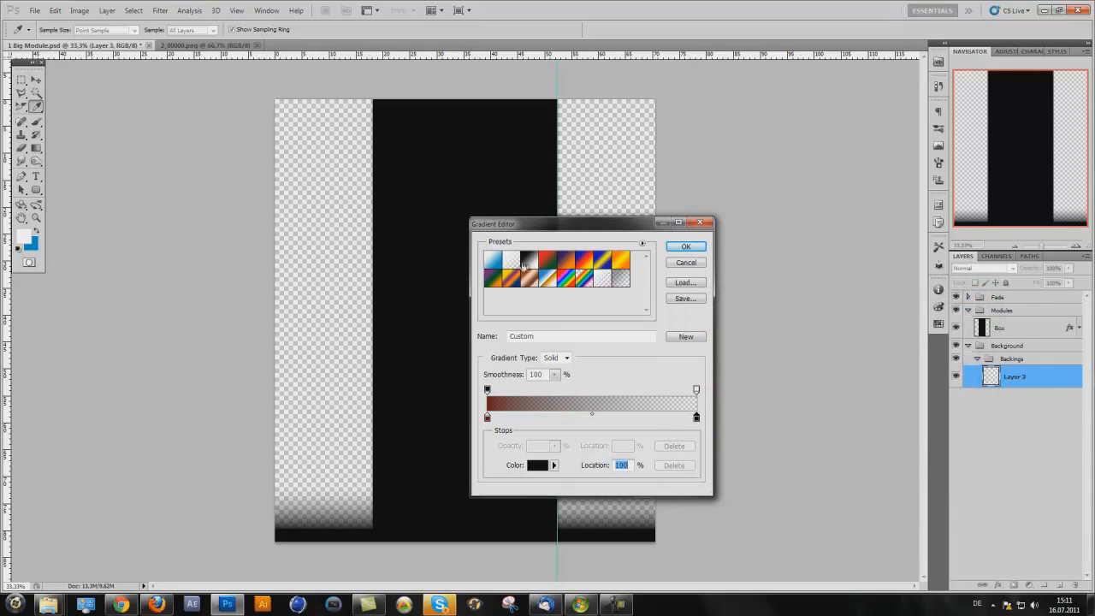
Step: Reload the foreground-to-background preset, redo it as dark red to black, and accept the gradient
{"action": "left_click", "coordinate": [494, 260]}
{"action": "double_click", "coordinate": [697, 417]}
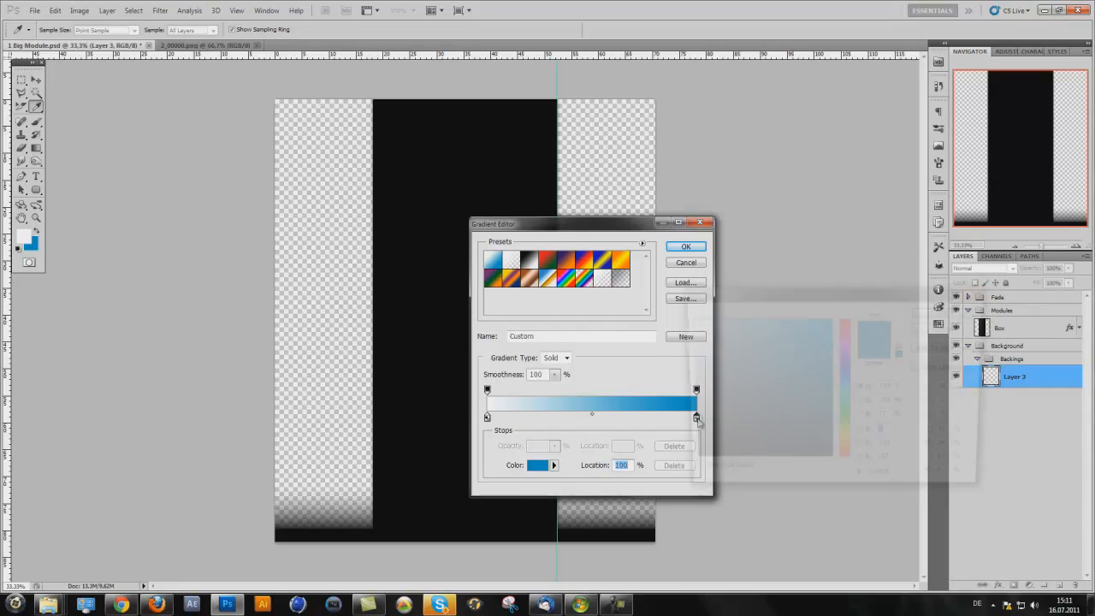
{"action": "left_click", "coordinate": [949, 312]}
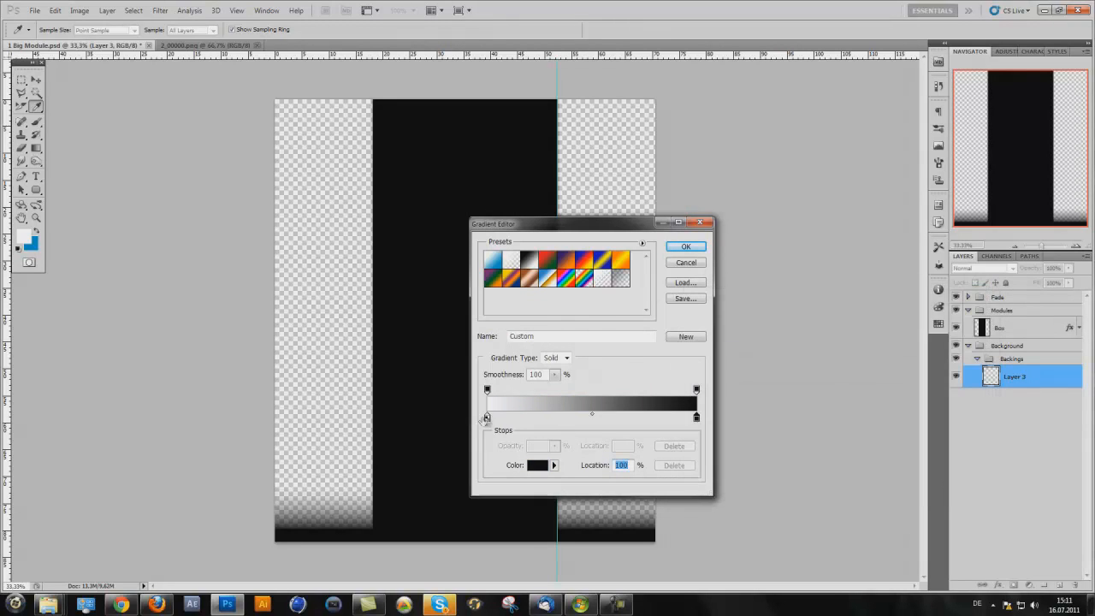
{"action": "double_click", "coordinate": [487, 418]}
{"action": "left_click_drag", "start_coordinate": [796, 385], "coordinate": [904, 418]}
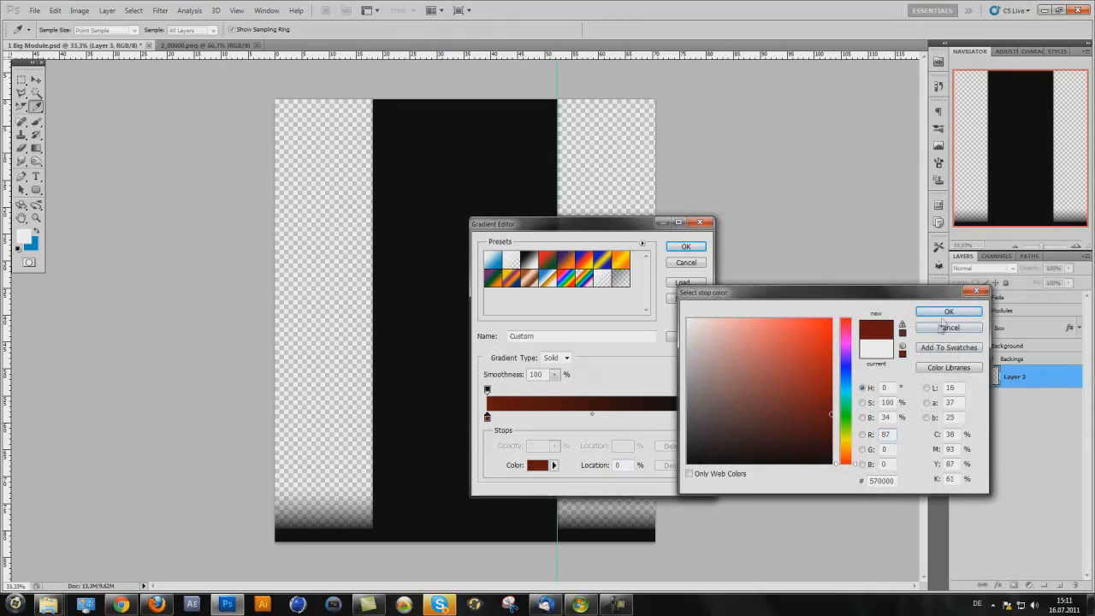
{"action": "left_click", "coordinate": [946, 312]}
{"action": "left_click", "coordinate": [686, 248]}
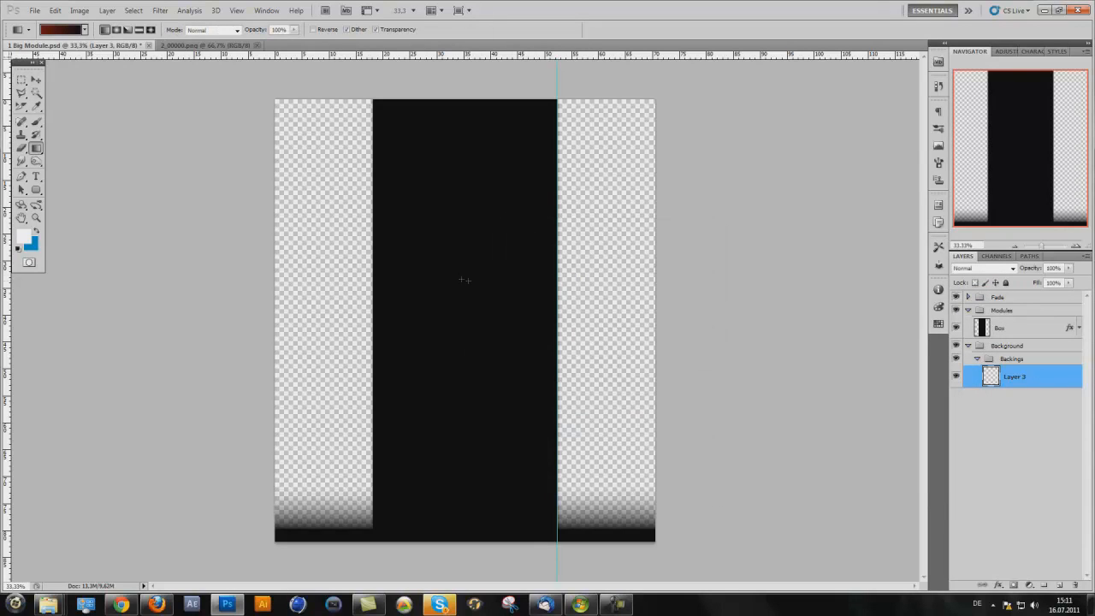
Step: Add a centre guide and drag dark red gradients into the outer columns on Layer 3
{"action": "left_click_drag", "start_coordinate": [7, 231], "coordinate": [462, 276]}
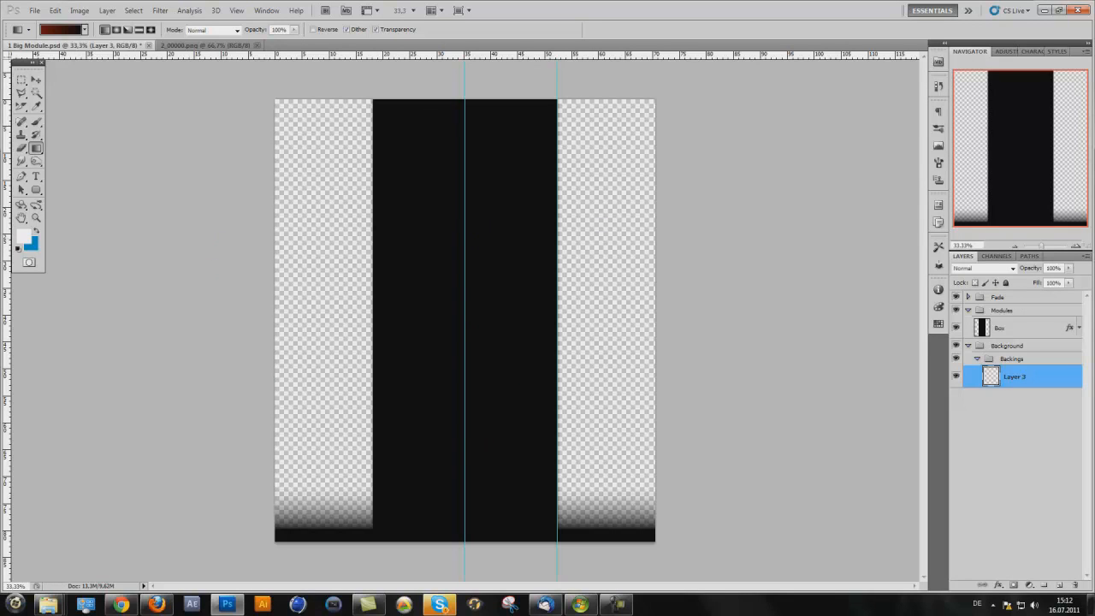
{"action": "left_click_drag", "start_coordinate": [1080, 248], "coordinate": [1080, 248]}
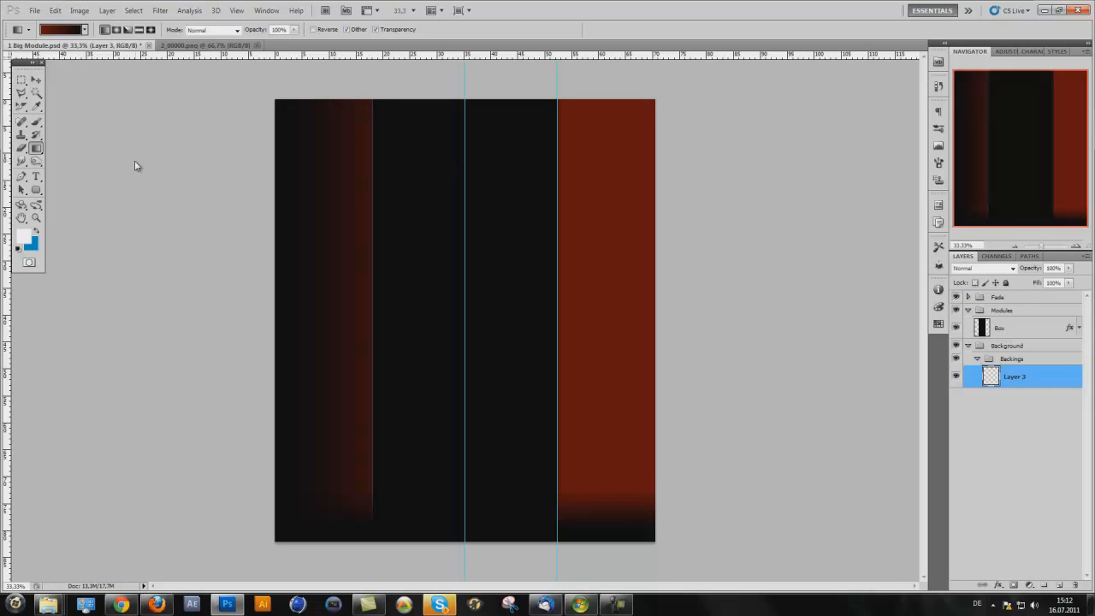
{"action": "key", "text": "ctrl+z"}
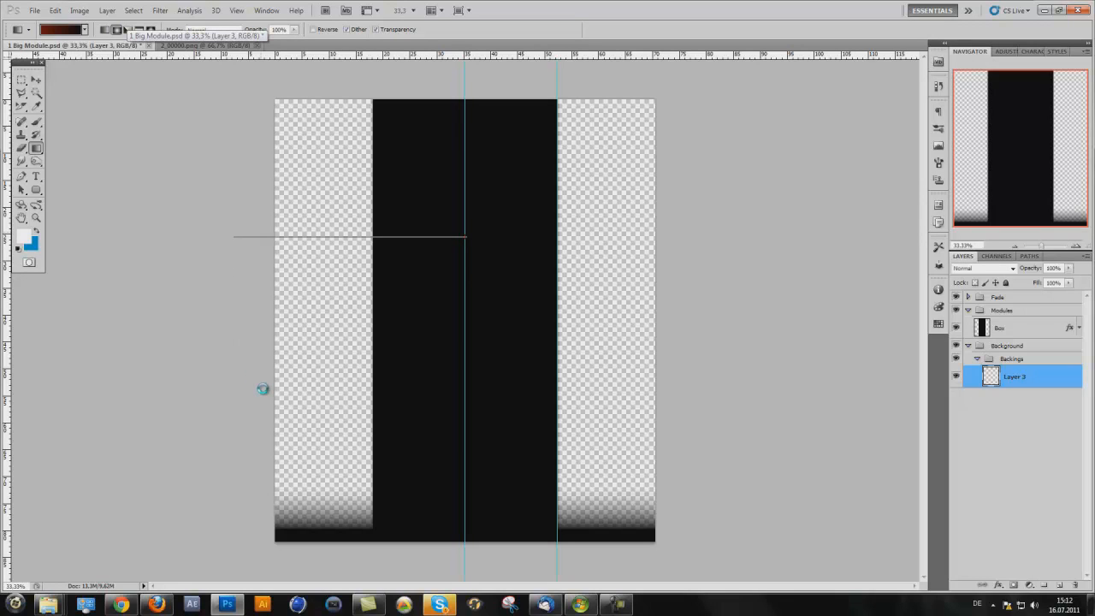
{"action": "left_click", "coordinate": [263, 389]}
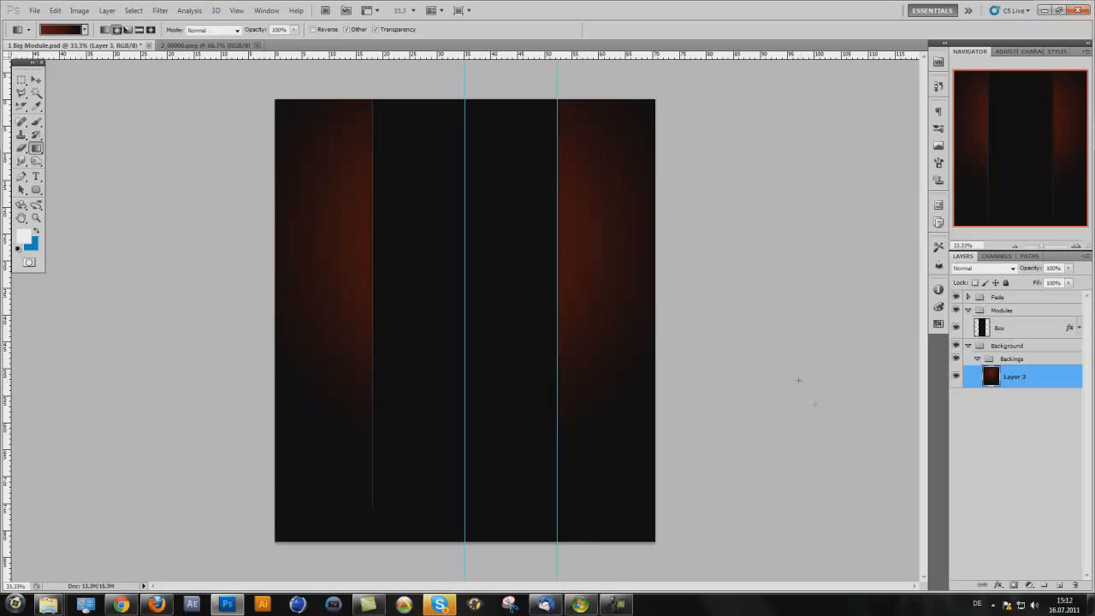
Step: Zoom to 100% to inspect the red backings, then back out to 66.7%
{"action": "left_click", "coordinate": [1076, 248]}
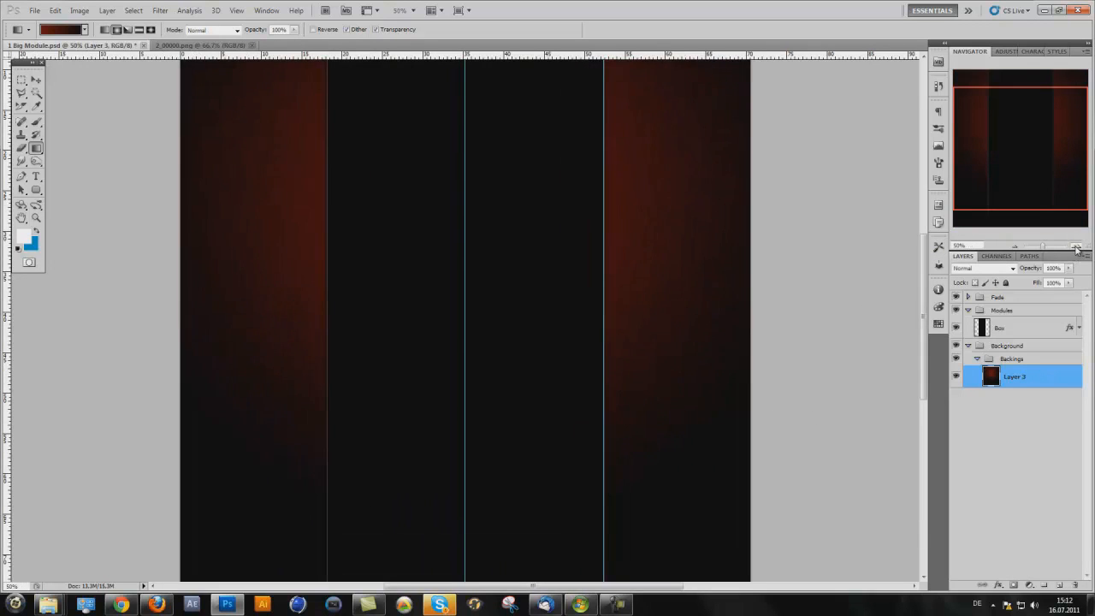
{"action": "left_click", "coordinate": [1076, 247]}
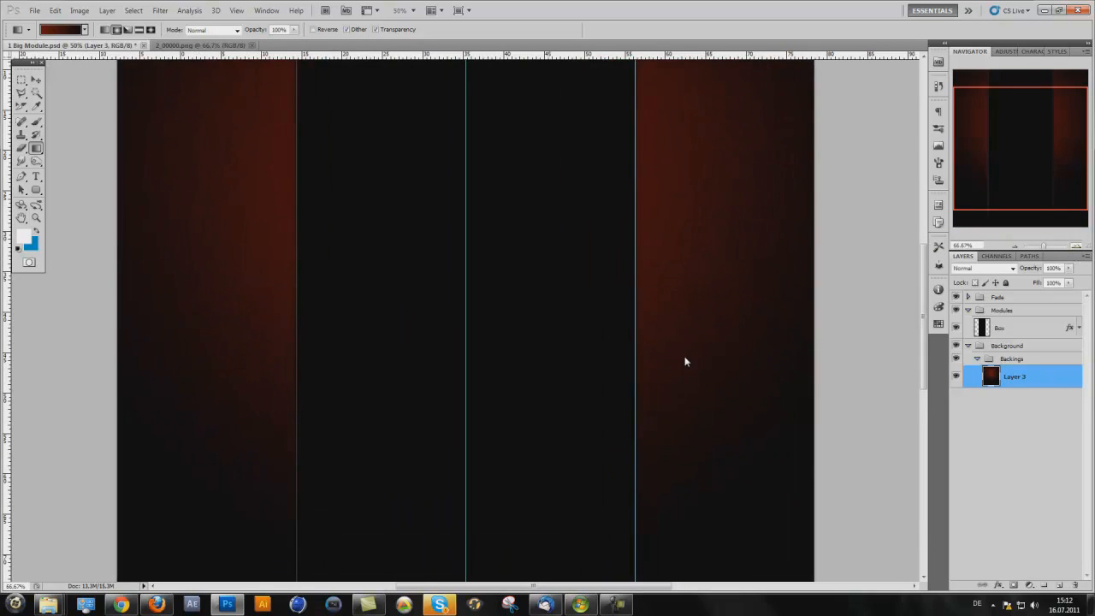
{"action": "key", "text": "ctrl+plus"}
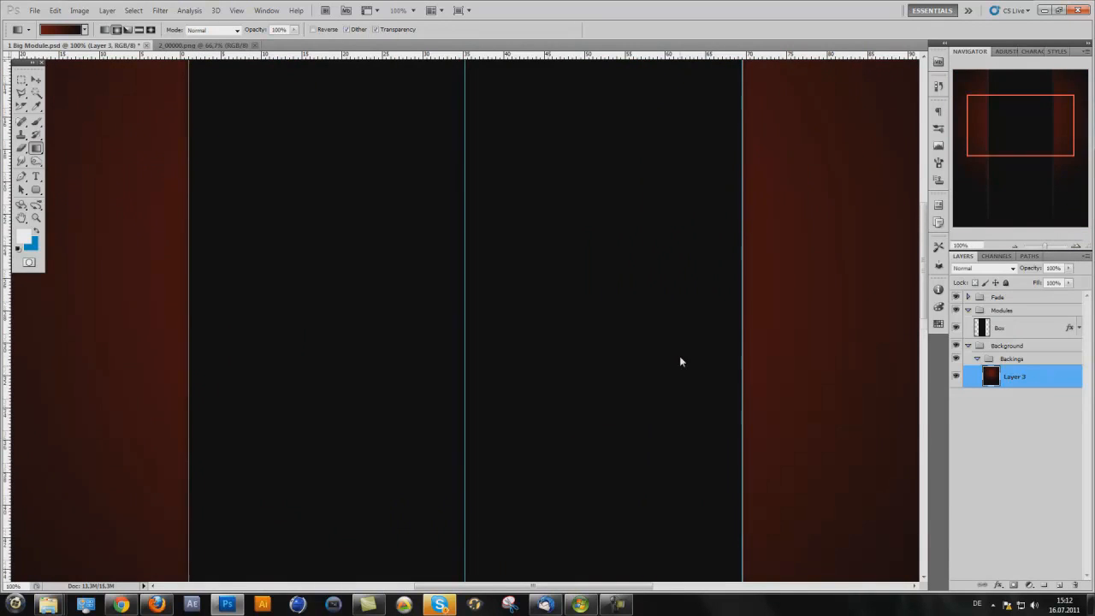
{"action": "scroll", "coordinate": [680, 361], "scroll_direction": "up", "scroll_amount": 3}
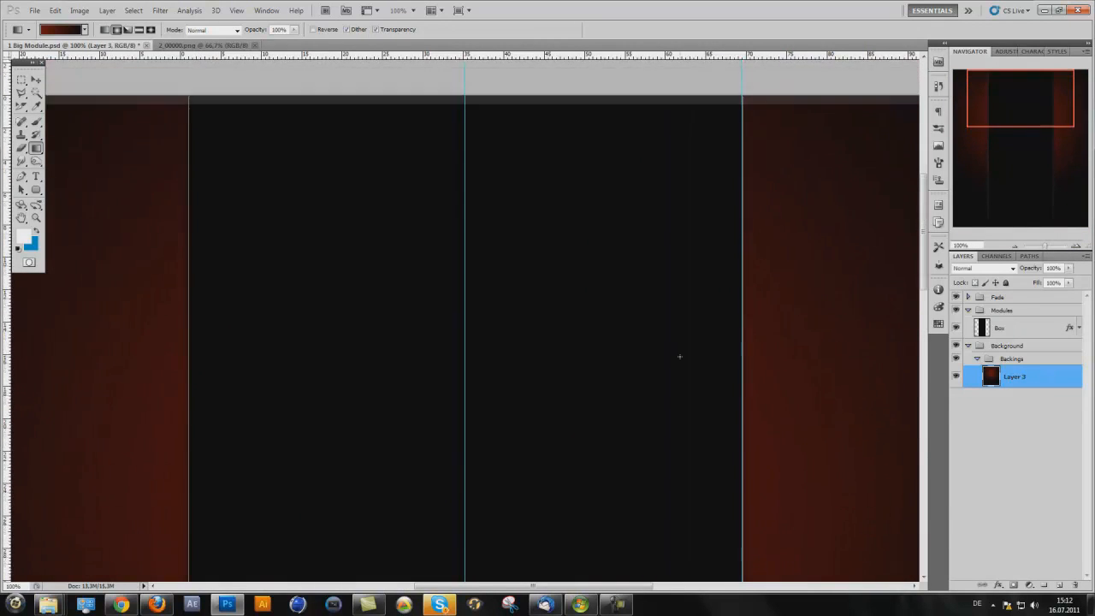
{"action": "key", "text": "ctrl+minus"}
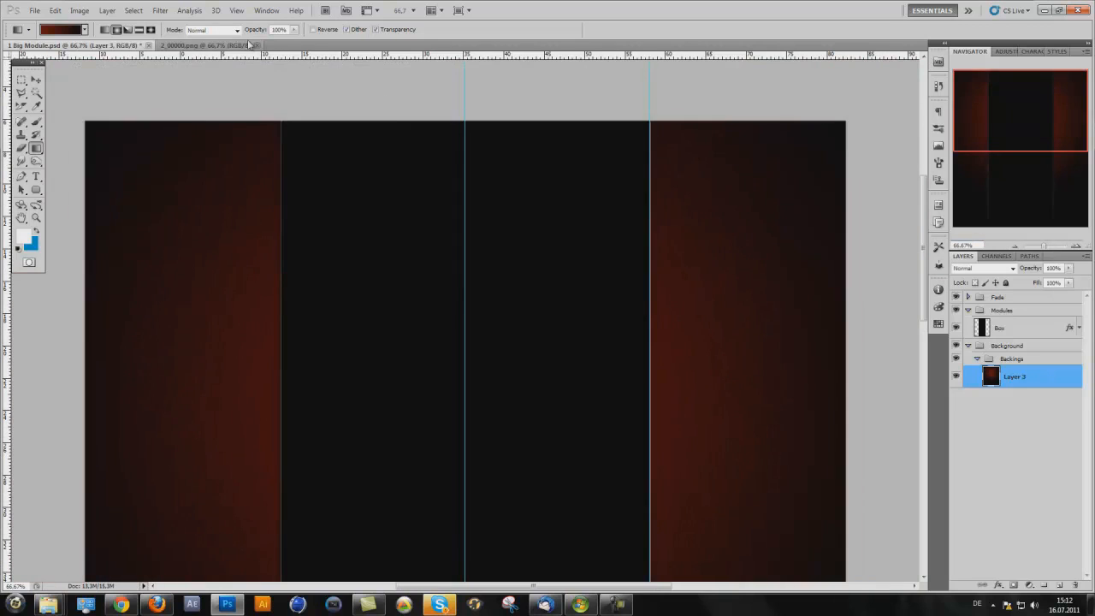
Step: Drag the 2_00000 starfield flare into the Big Module's left column as a new layer
{"action": "left_click", "coordinate": [188, 44]}
{"action": "key", "text": "v"}
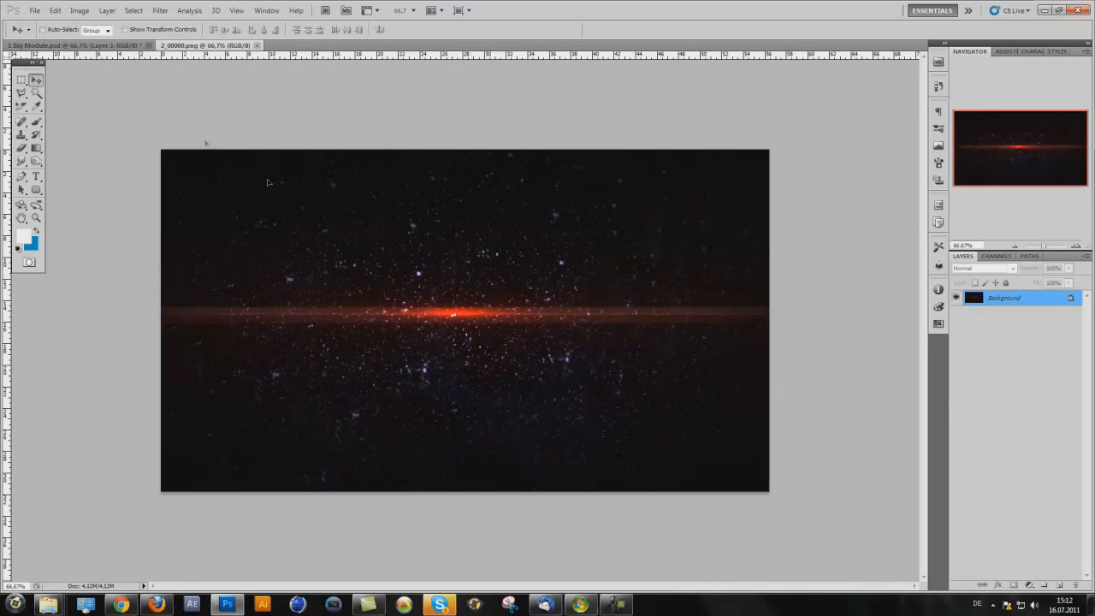
{"action": "left_click", "coordinate": [92, 45]}
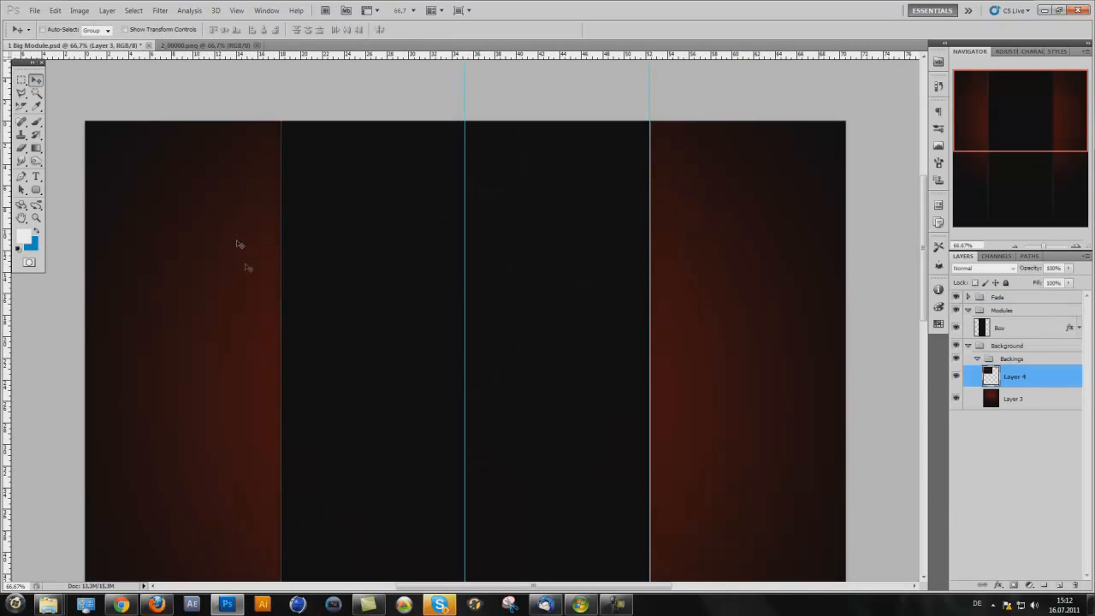
{"action": "left_click_drag", "start_coordinate": [239, 303], "coordinate": [202, 245]}
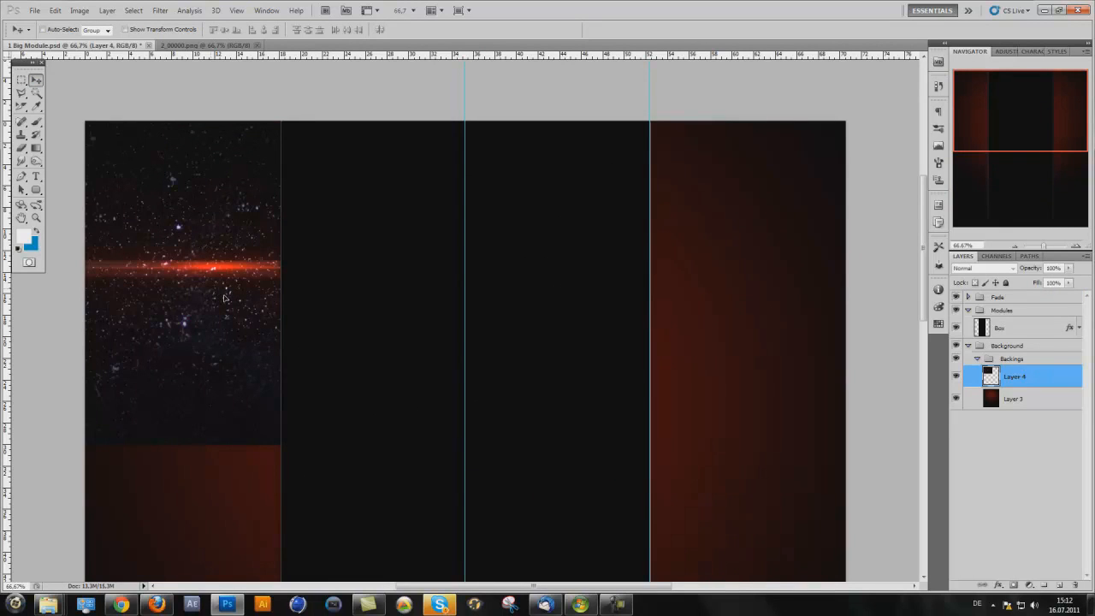
{"action": "left_click_drag", "start_coordinate": [224, 298], "coordinate": [224, 310]}
Step: Free Transform the flare, rotating it -90° so the red streak runs vertically
{"action": "key", "text": "ctrl+t"}
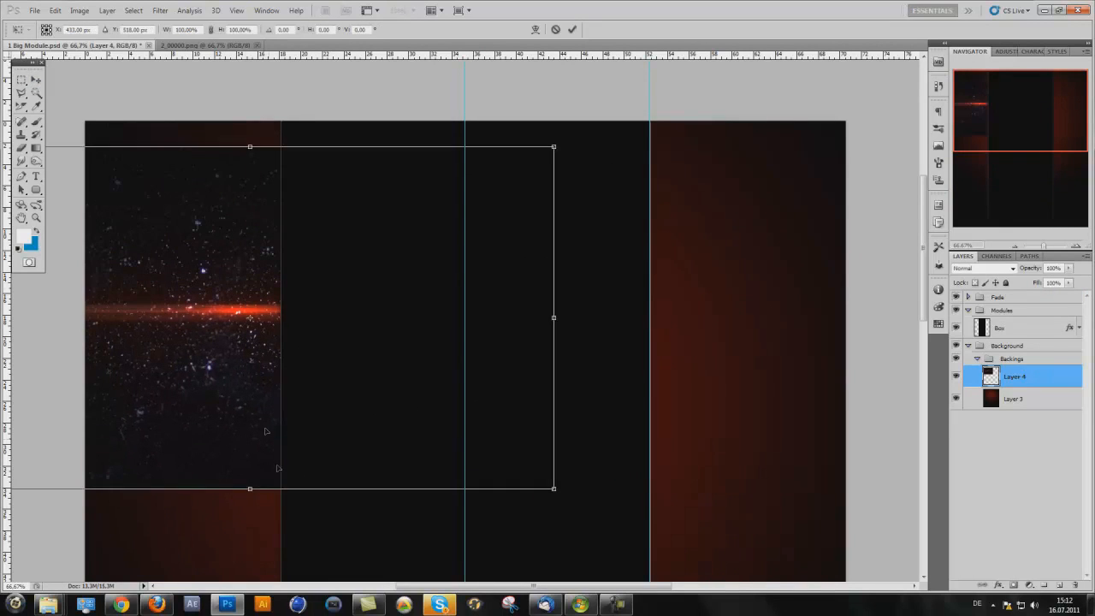
{"action": "left_click_drag", "start_coordinate": [298, 516], "coordinate": [399, 285]}
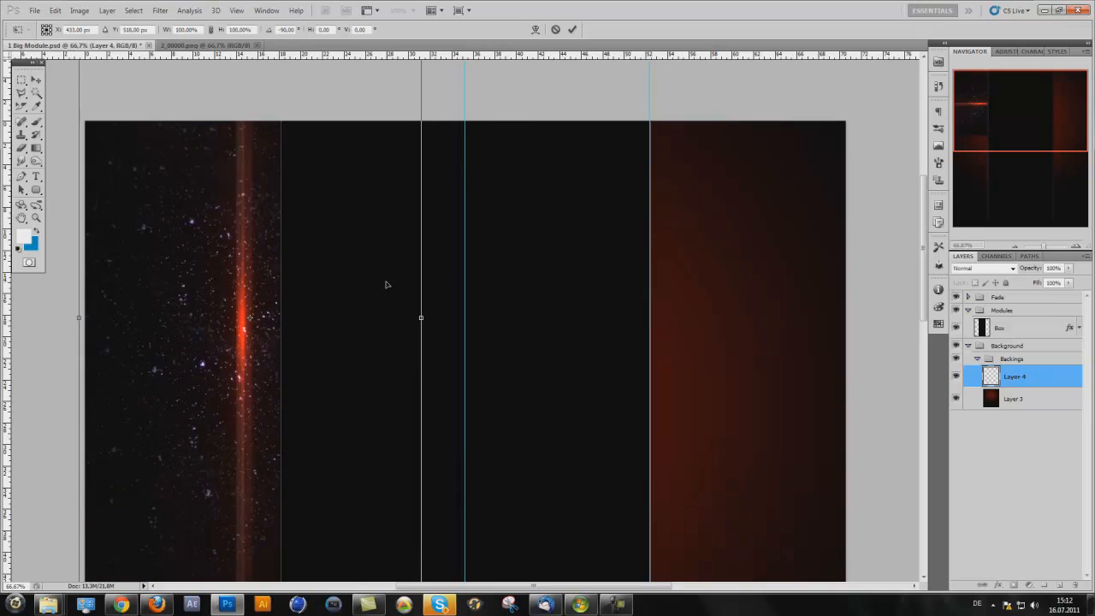
{"action": "key", "text": "Return"}
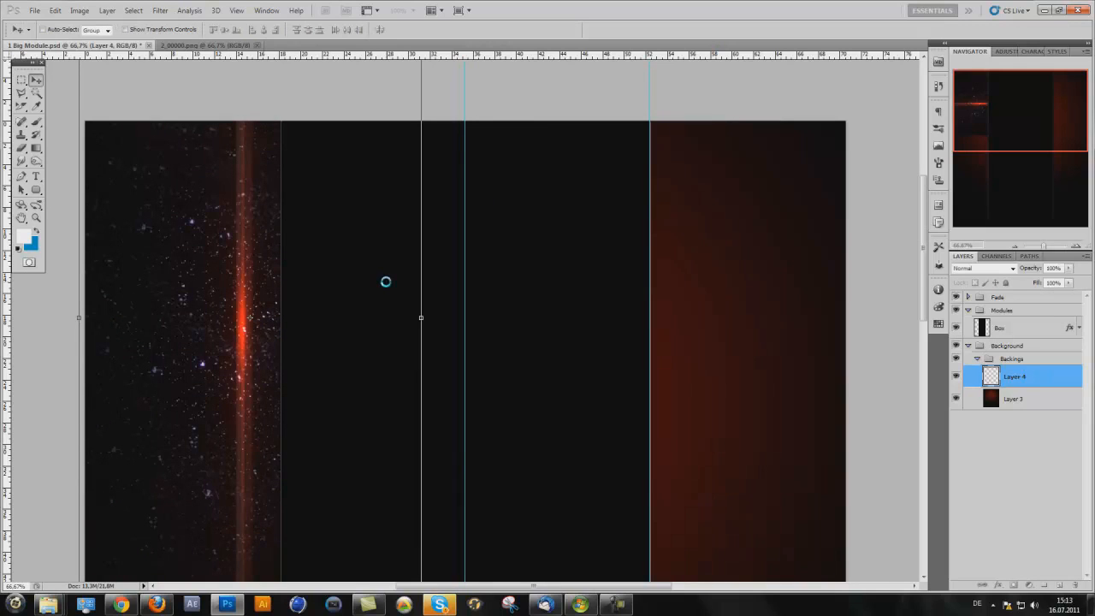
{"action": "scroll", "coordinate": [388, 285], "scroll_direction": "down", "scroll_amount": 2}
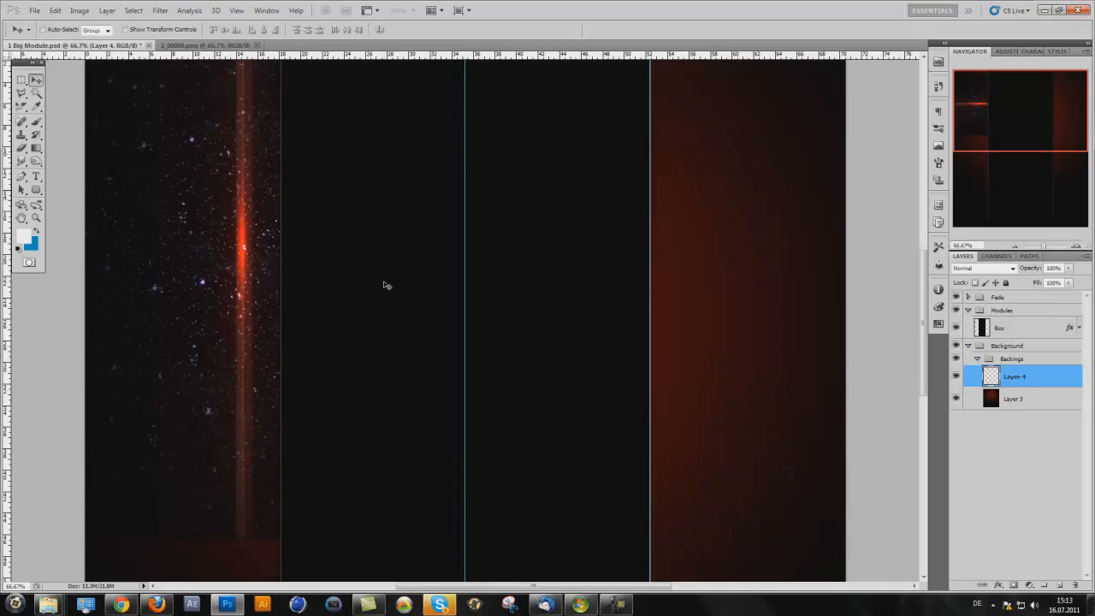
{"action": "scroll", "coordinate": [376, 282], "scroll_direction": "down", "scroll_amount": 4}
{"action": "scroll", "coordinate": [363, 279], "scroll_direction": "up", "scroll_amount": 2}
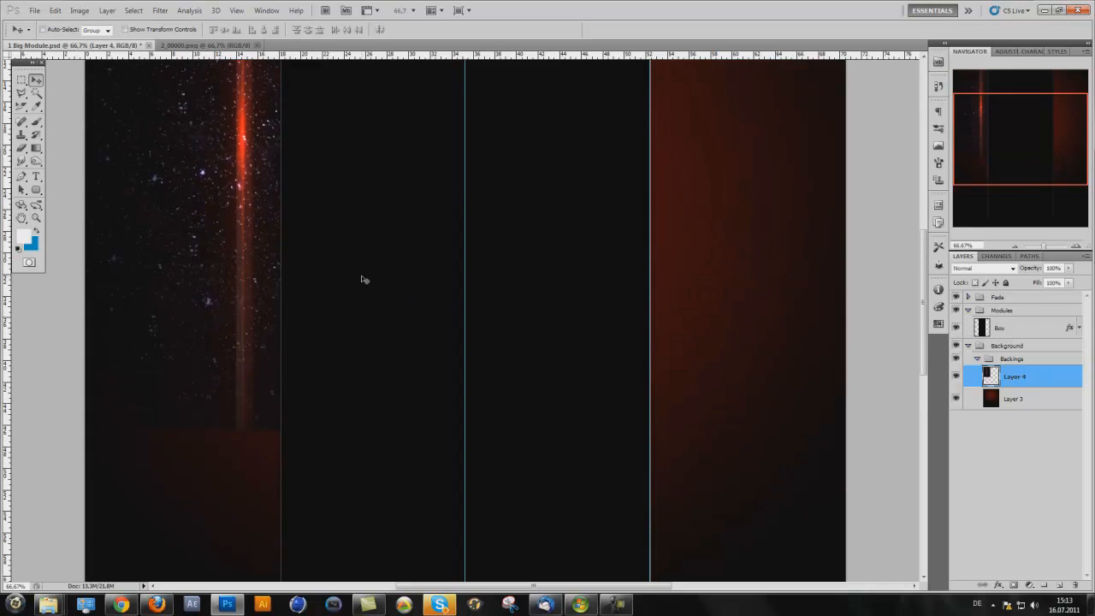
{"action": "scroll", "coordinate": [363, 279], "scroll_direction": "up", "scroll_amount": 1}
{"action": "scroll", "coordinate": [363, 279], "scroll_direction": "up", "scroll_amount": 1}
{"action": "scroll", "coordinate": [362, 279], "scroll_direction": "up", "scroll_amount": 2}
{"action": "scroll", "coordinate": [363, 279], "scroll_direction": "down", "scroll_amount": 1}
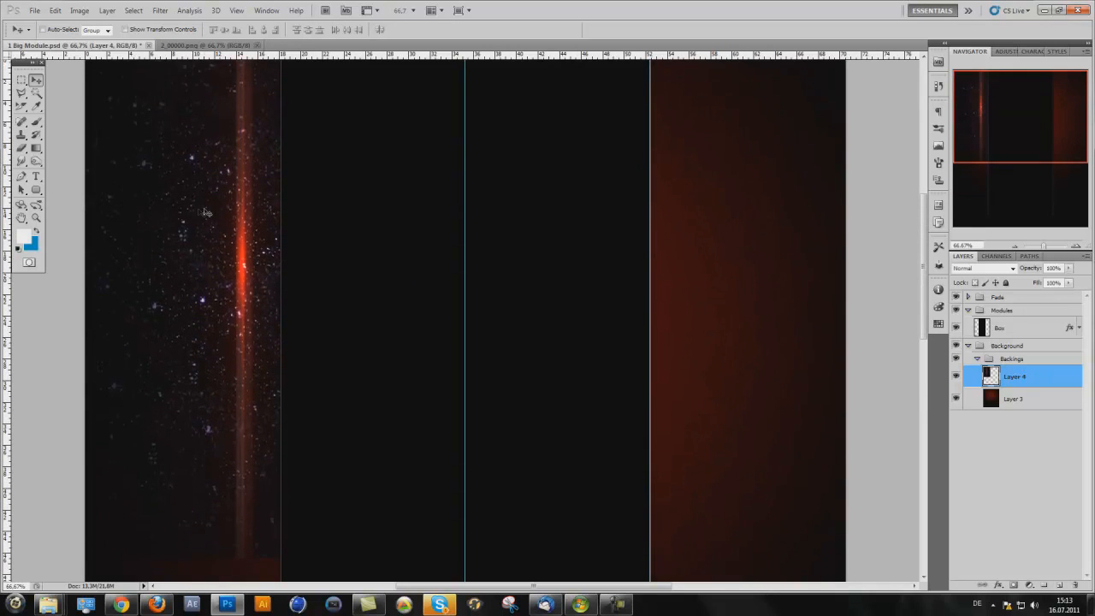
Step: Move the flare right and down the column and set Layer 4 to Screen blending
{"action": "left_click_drag", "start_coordinate": [215, 268], "coordinate": [221, 295]}
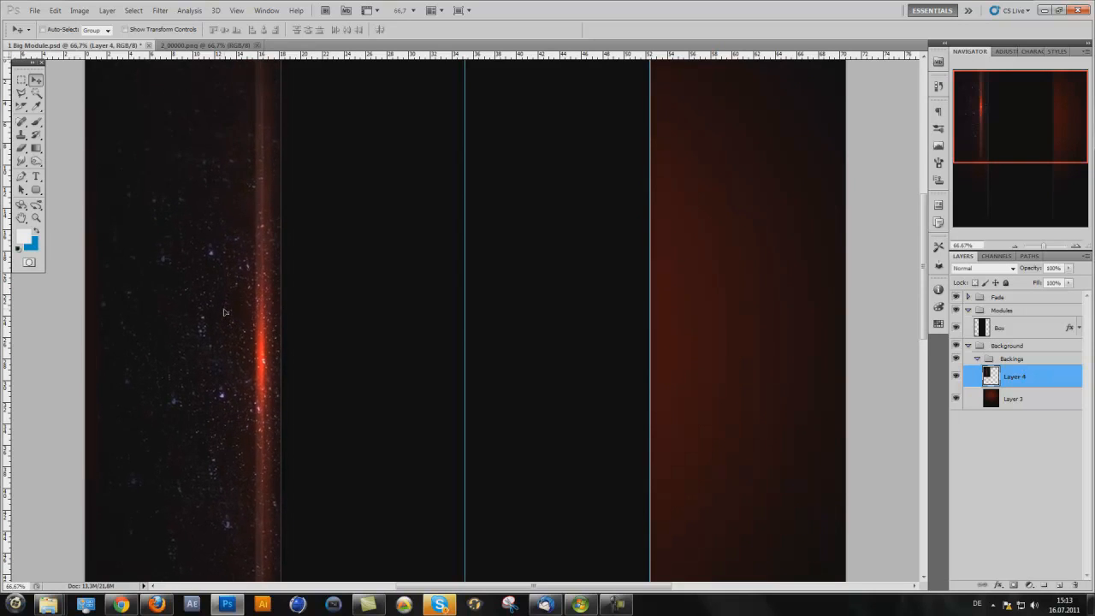
{"action": "left_click_drag", "start_coordinate": [221, 295], "coordinate": [233, 349]}
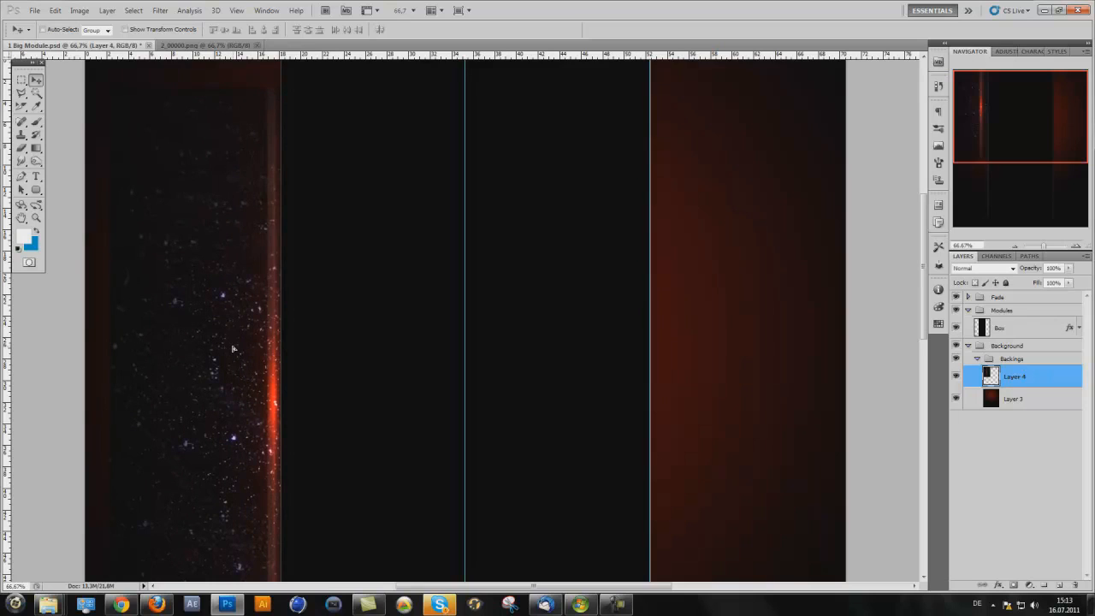
{"action": "left_click", "coordinate": [987, 270]}
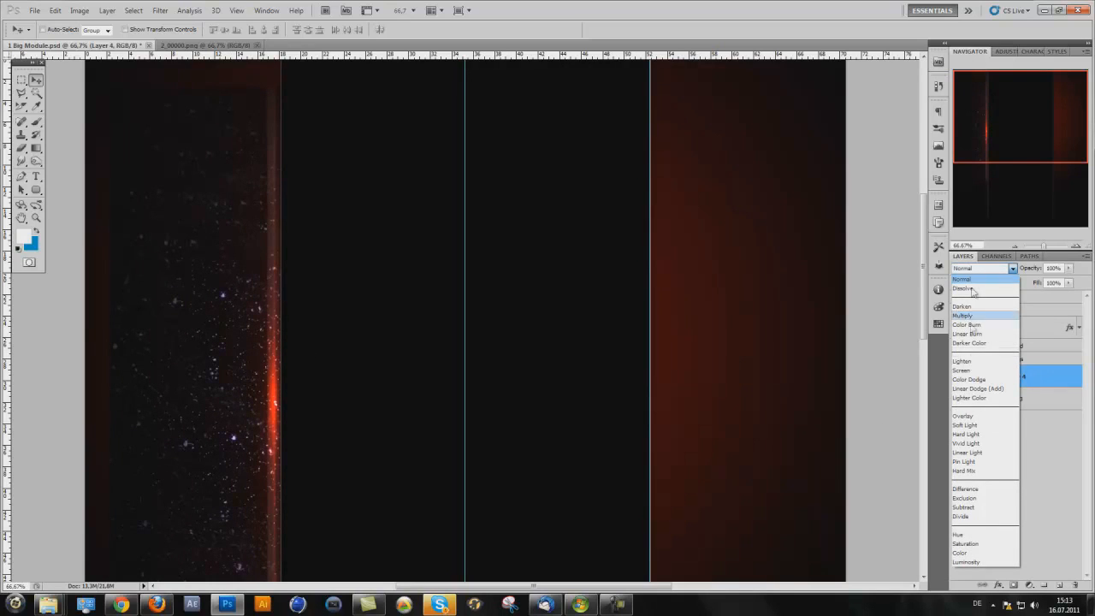
{"action": "left_click", "coordinate": [966, 370]}
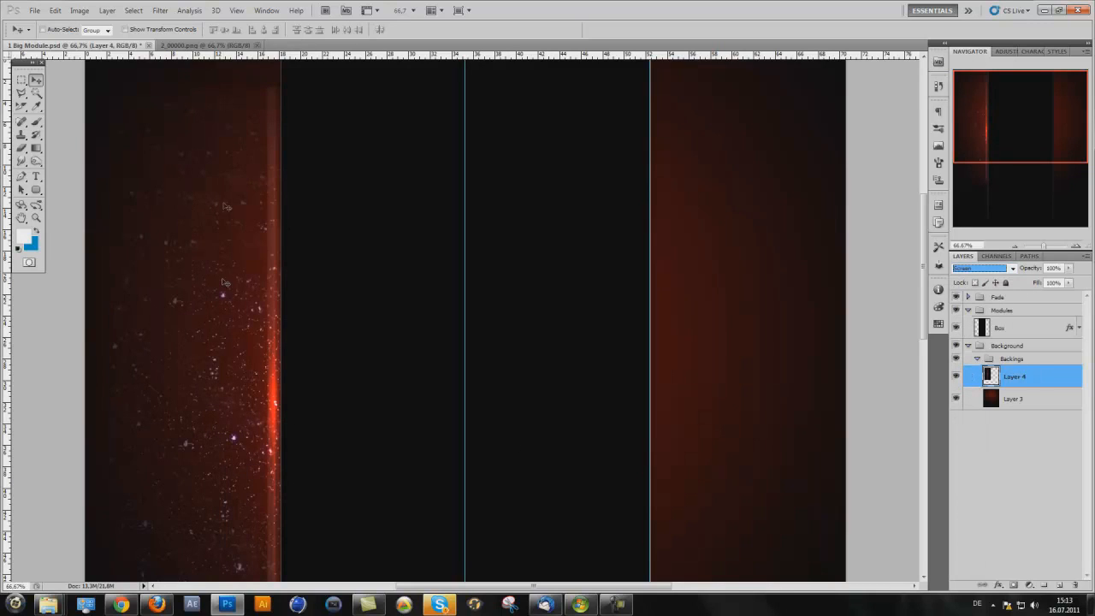
Step: Compare other blend modes, settle back on Screen, and preview the result
{"action": "left_click", "coordinate": [1012, 268]}
{"action": "key", "text": "d"}
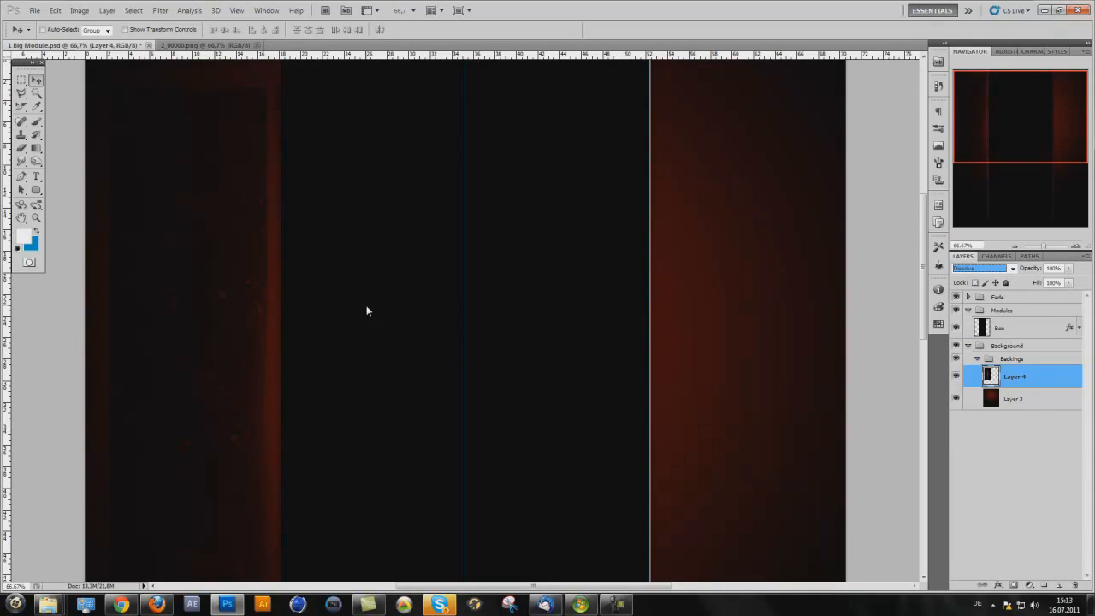
{"action": "left_click", "coordinate": [1011, 268]}
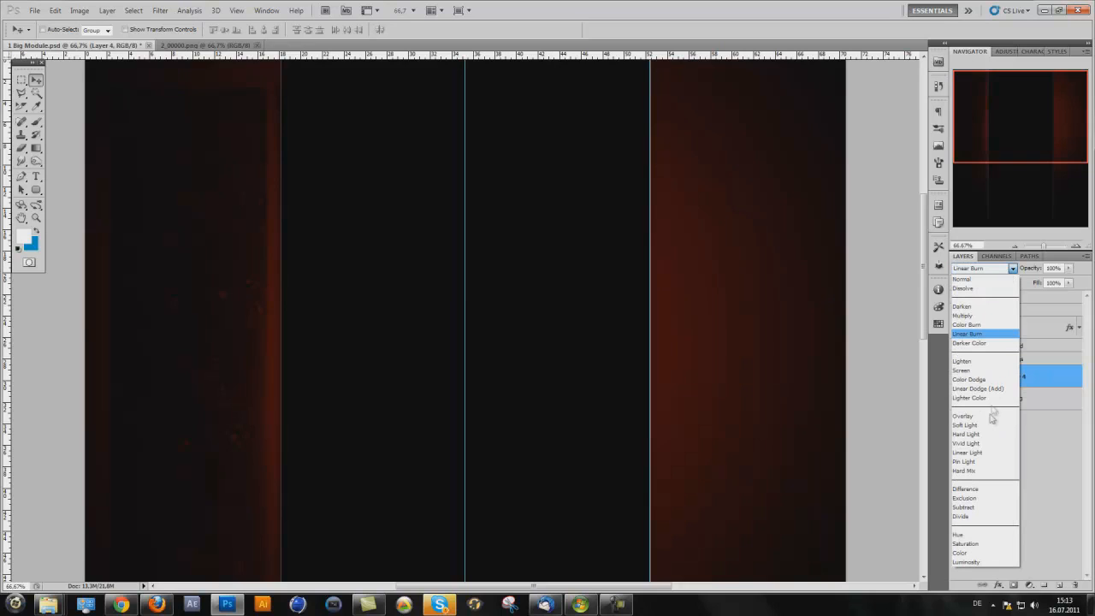
{"action": "left_click", "coordinate": [976, 374]}
{"action": "left_click", "coordinate": [1035, 466]}
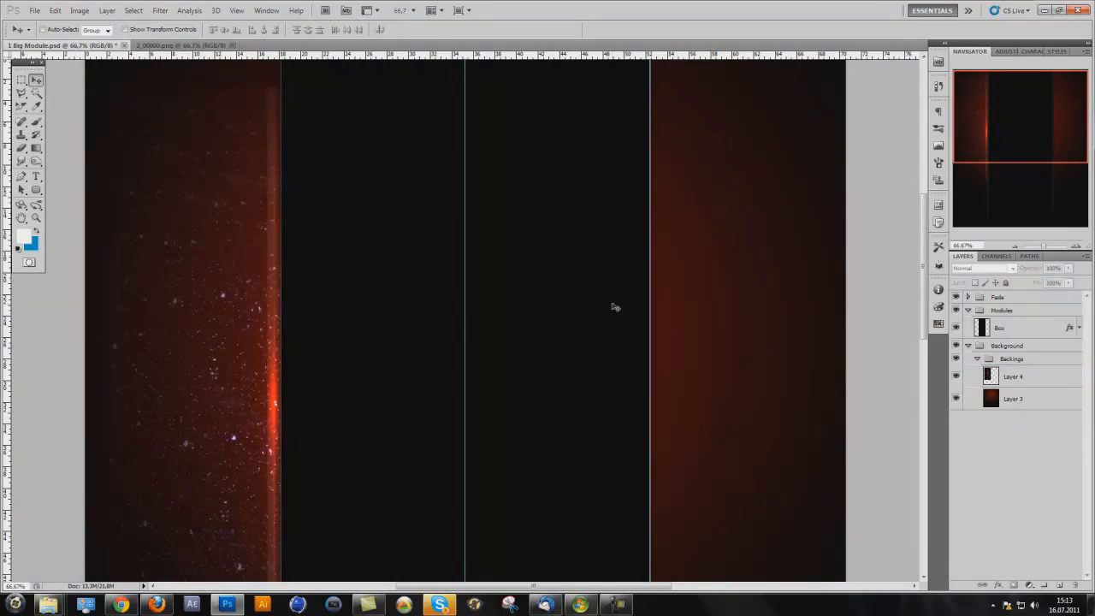
{"action": "left_click", "coordinate": [1034, 381]}
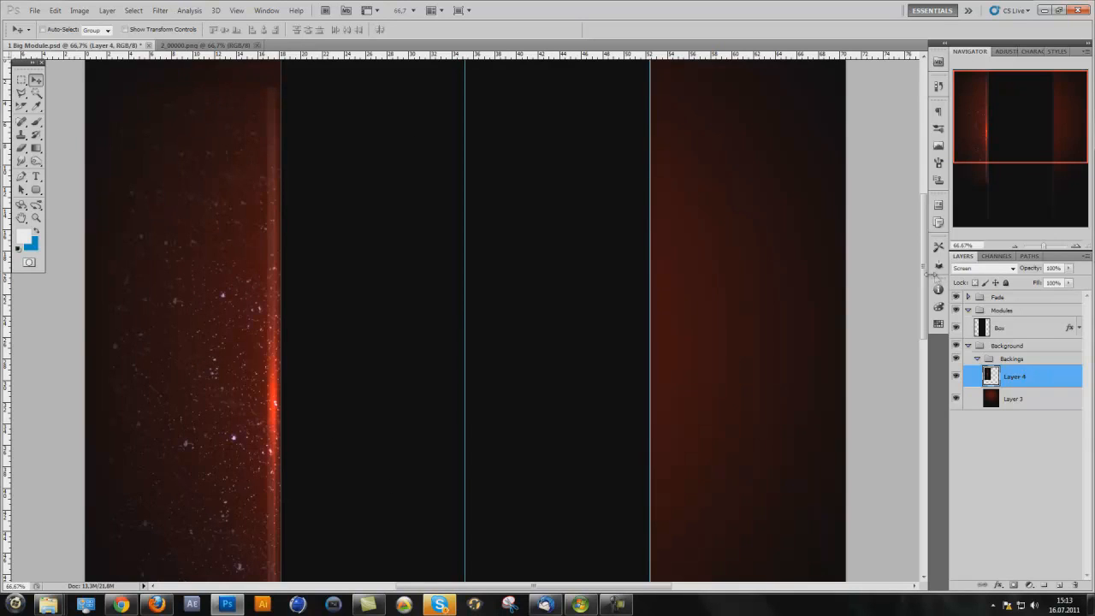
{"action": "scroll", "coordinate": [402, 224], "scroll_direction": "up", "scroll_amount": 3}
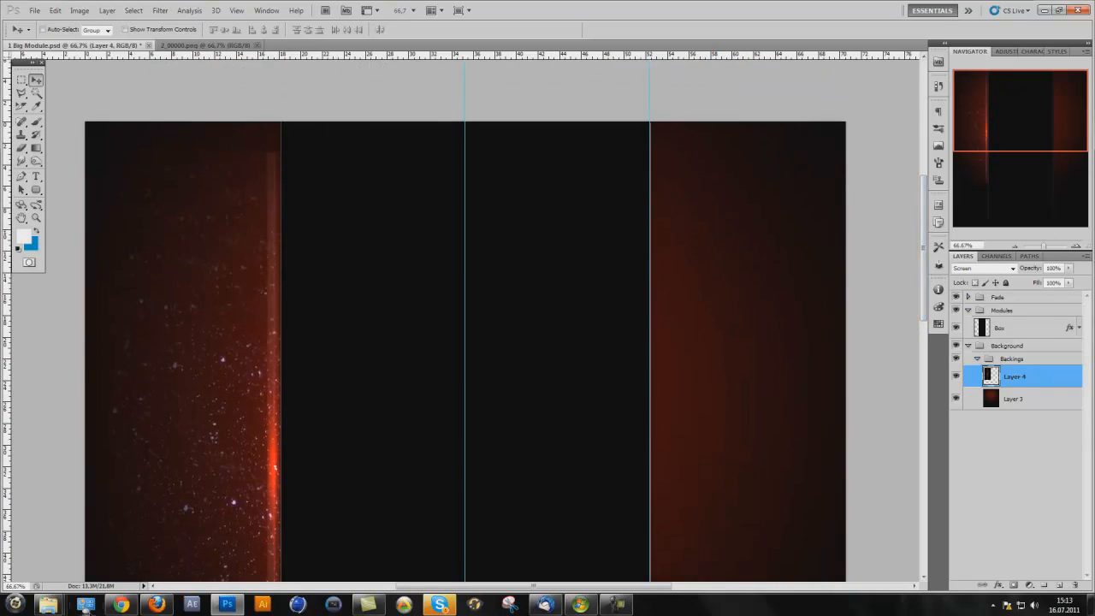
Step: With a large soft brush, fade out the bottom of the flare glow on Layer 4
{"action": "left_click", "coordinate": [22, 147]}
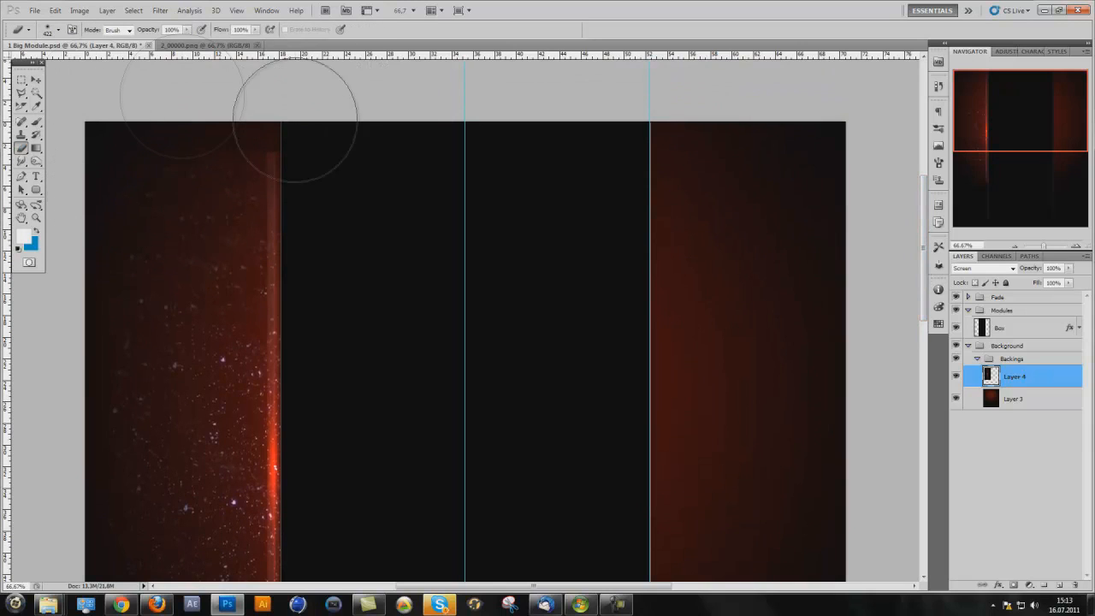
{"action": "key", "text": "ctrl+z"}
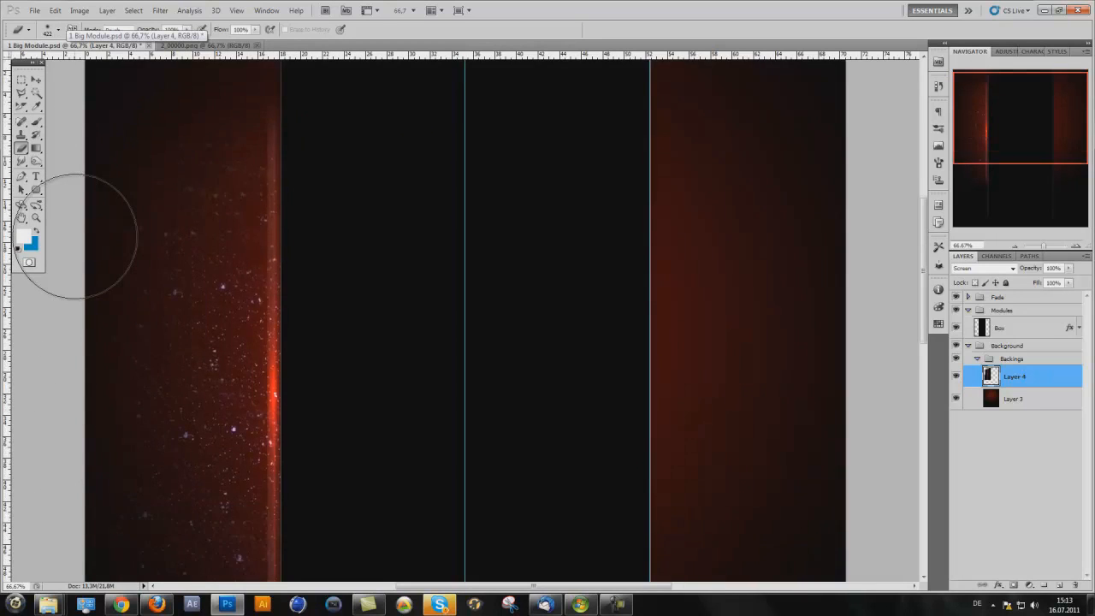
{"action": "scroll", "coordinate": [75, 237], "scroll_direction": "down", "scroll_amount": 3}
{"action": "scroll", "coordinate": [75, 237], "scroll_direction": "down", "scroll_amount": 2}
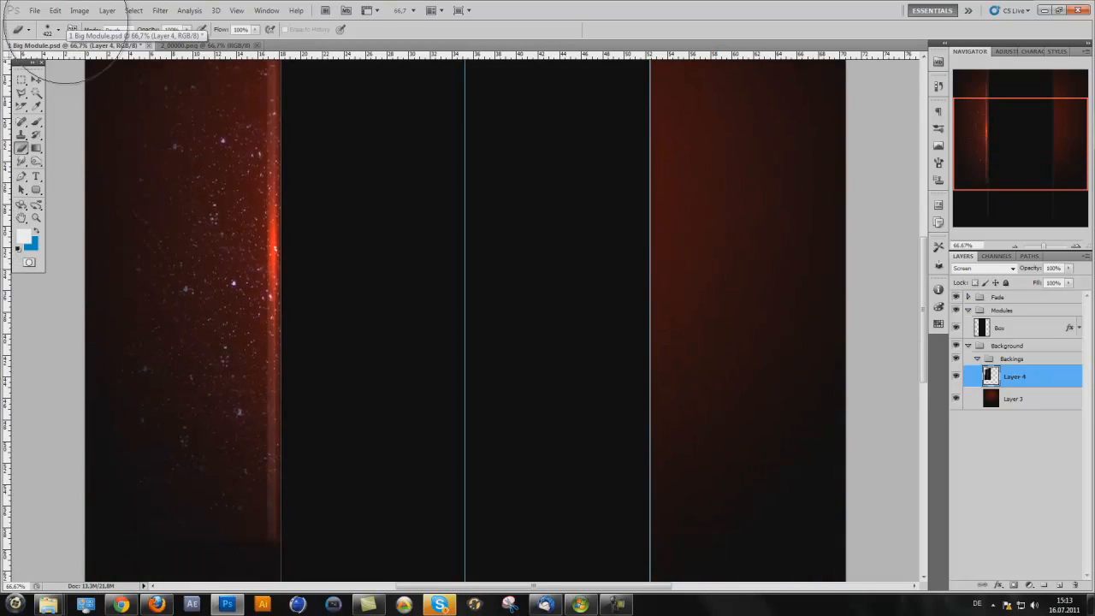
{"action": "scroll", "coordinate": [77, 479], "scroll_direction": "down", "scroll_amount": 3}
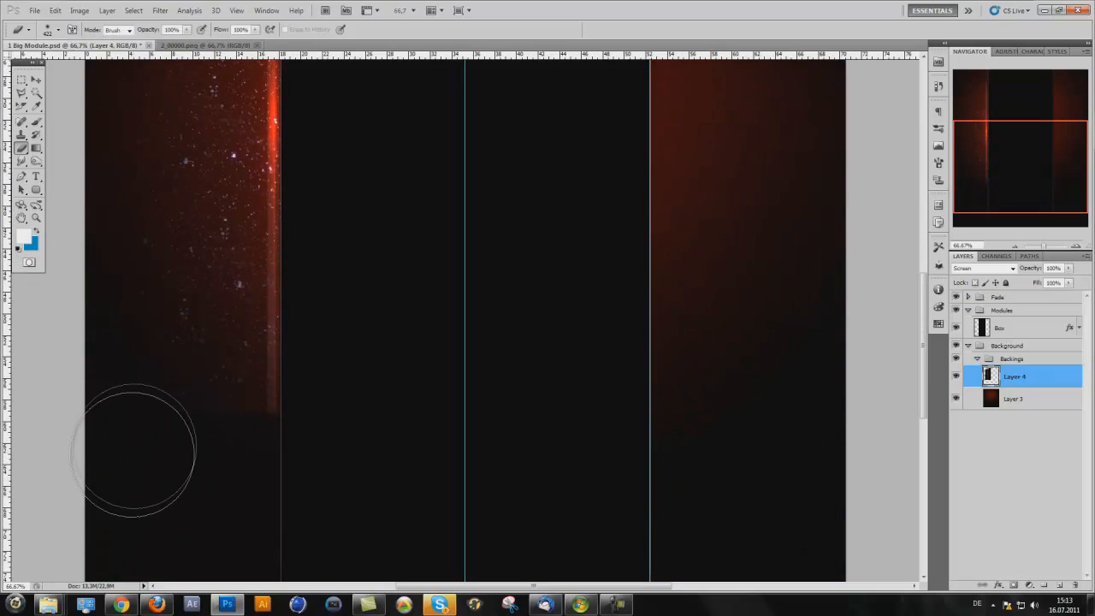
{"action": "mouse_move", "coordinate": [132, 451]}
{"action": "left_mouse_down"}
{"action": "mouse_move", "coordinate": [308, 498]}
{"action": "mouse_move", "coordinate": [188, 457]}
{"action": "mouse_move", "coordinate": [208, 476]}
{"action": "mouse_move", "coordinate": [308, 475]}
{"action": "left_mouse_up"}
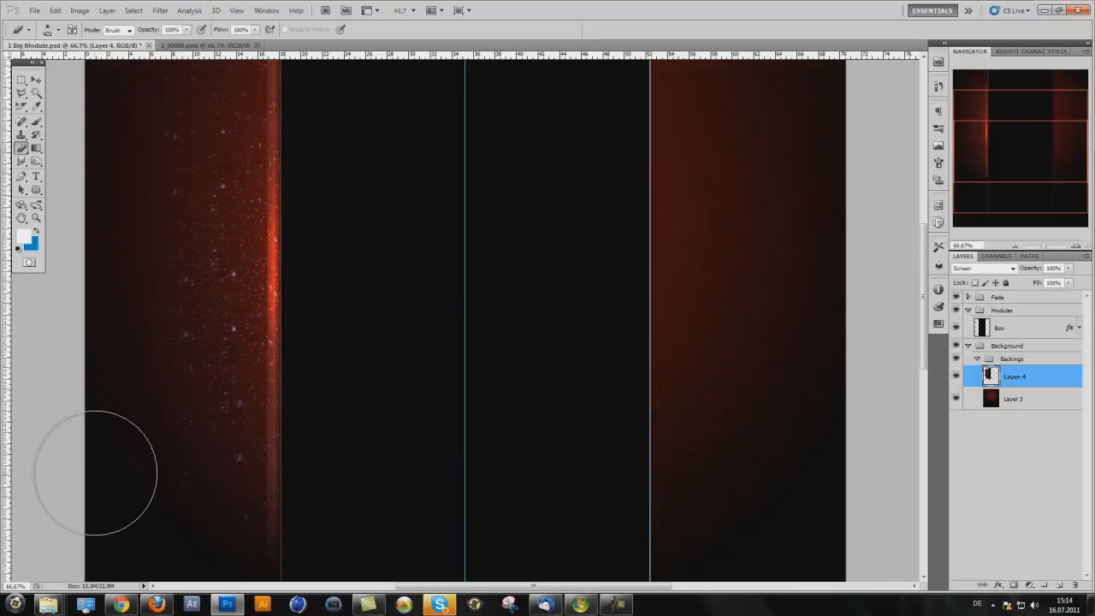
{"action": "left_click", "coordinate": [36, 79]}
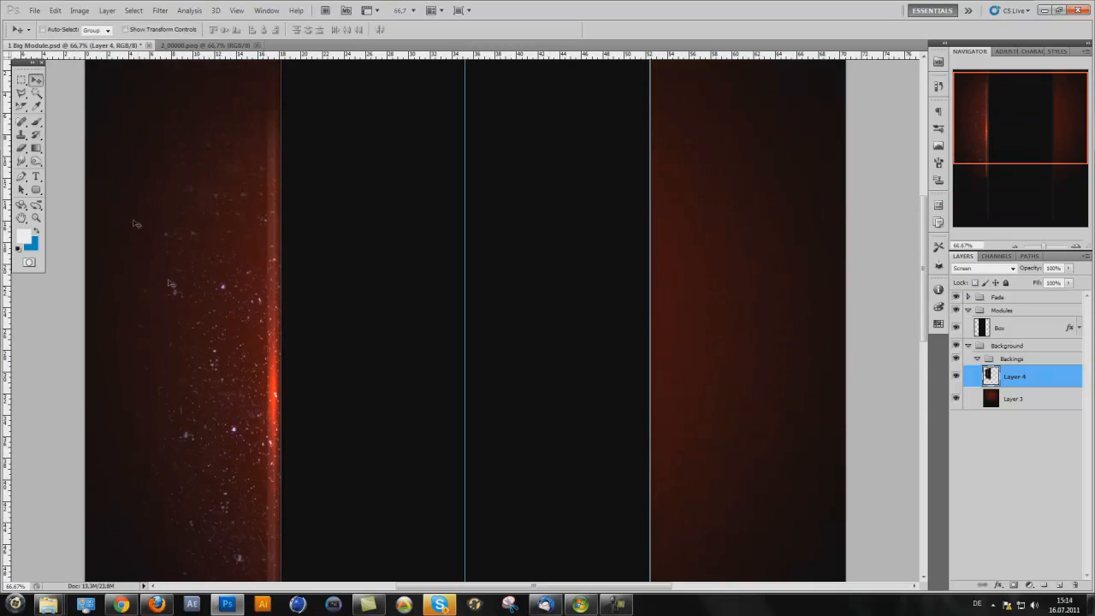
Step: Bring Explorer forward, browse to the Smoke folder and select Smoke_09.png
{"action": "left_click", "coordinate": [35, 10]}
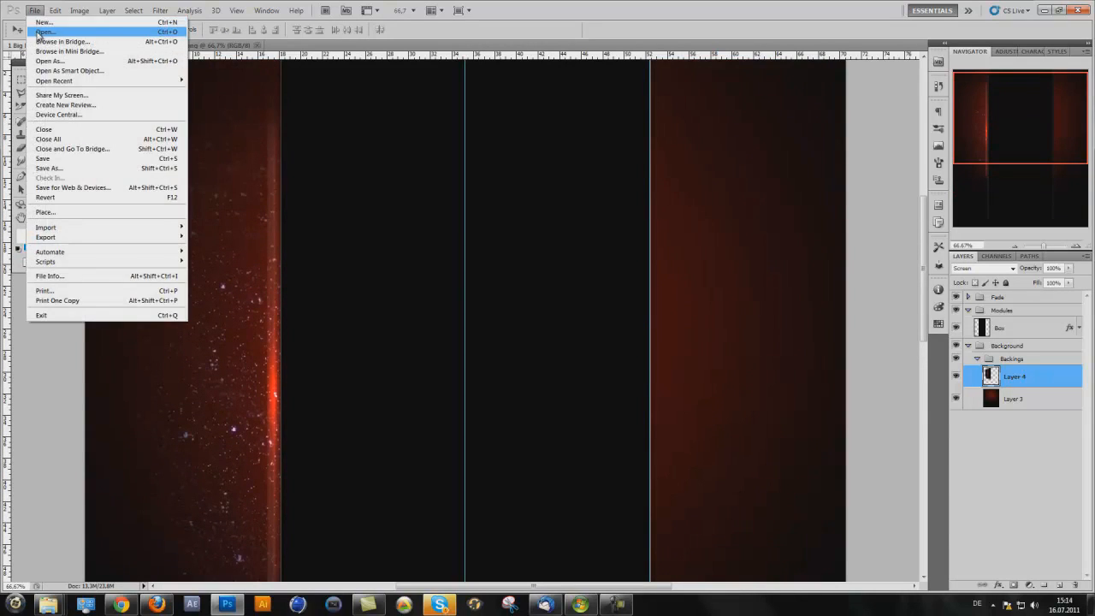
{"action": "mouse_move", "coordinate": [48, 605]}
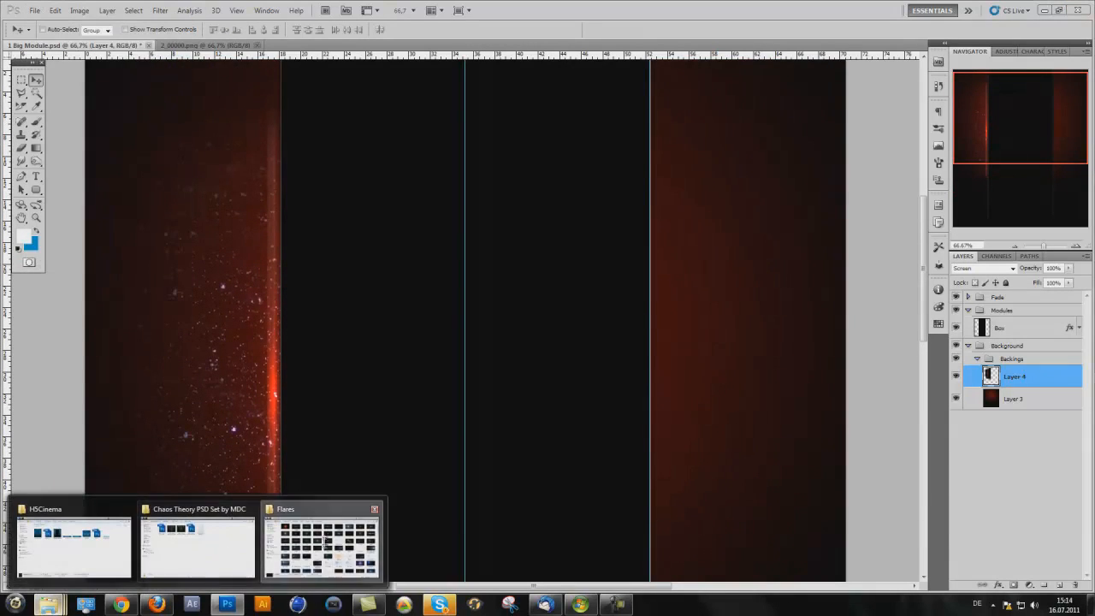
{"action": "left_click", "coordinate": [321, 548]}
{"action": "left_click", "coordinate": [221, 144]}
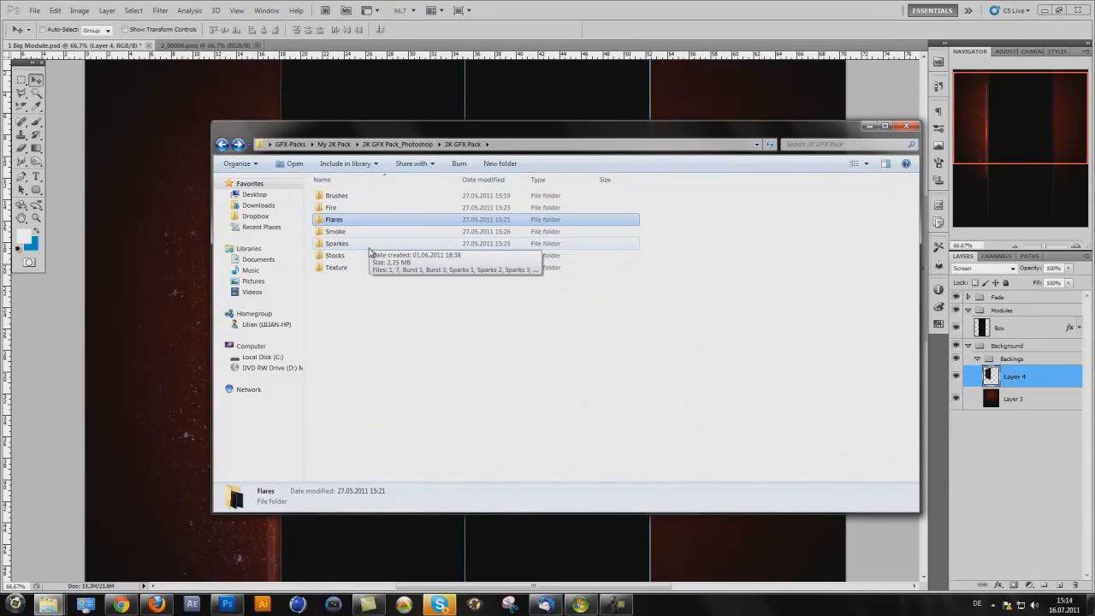
{"action": "double_click", "coordinate": [368, 238]}
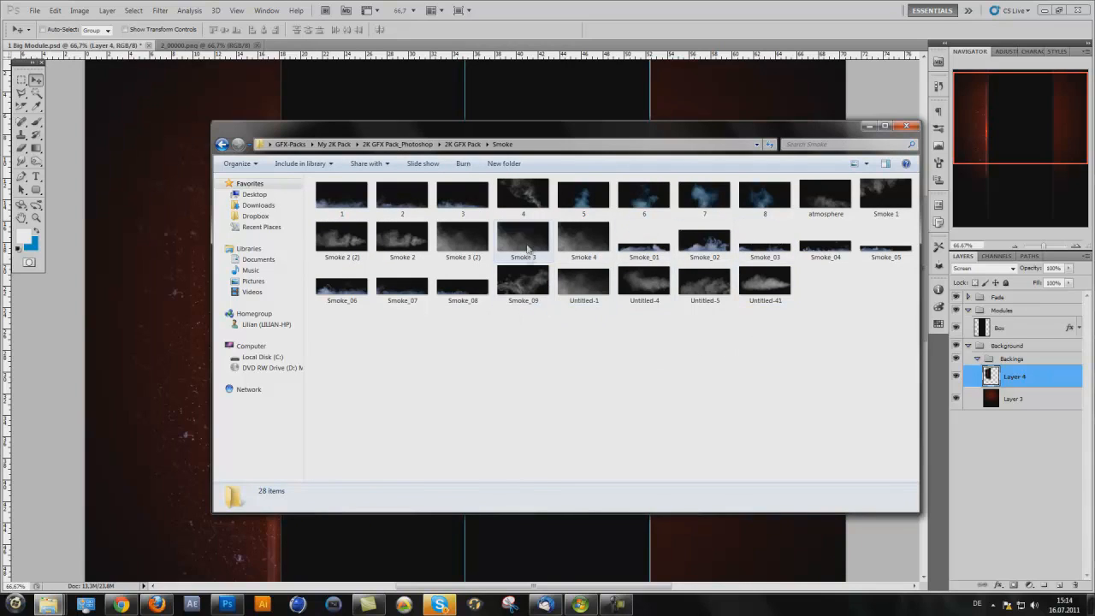
{"action": "left_click", "coordinate": [526, 201]}
{"action": "left_click", "coordinate": [521, 283]}
Step: Open Smoke_09 with Adobe Photoshop CS5 and minimize the Explorer window
{"action": "right_click", "coordinate": [520, 283]}
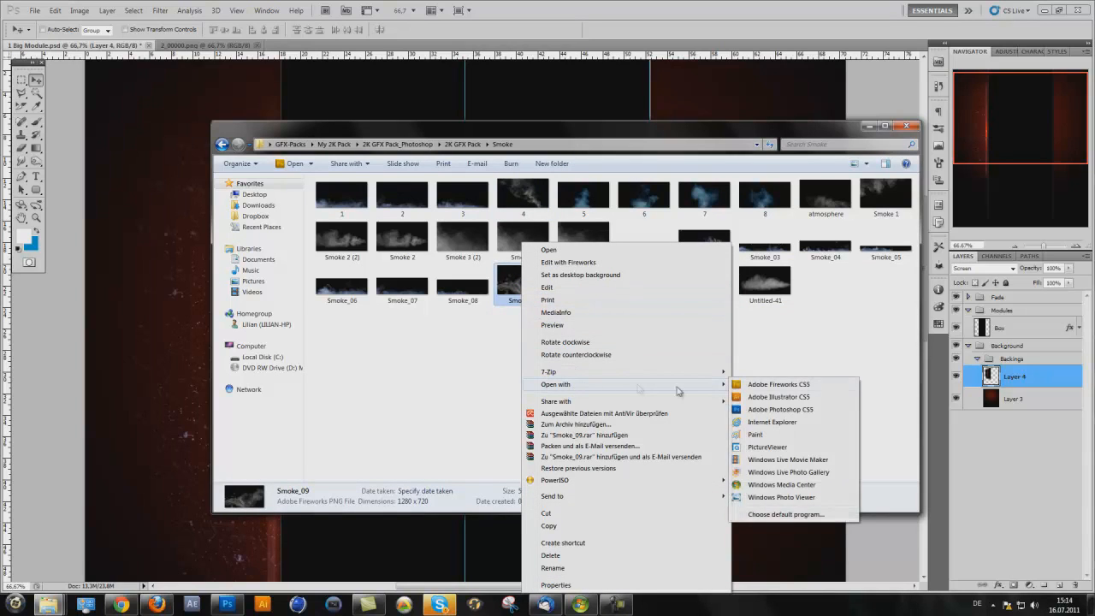
{"action": "left_click", "coordinate": [752, 409]}
{"action": "left_click", "coordinate": [864, 126]}
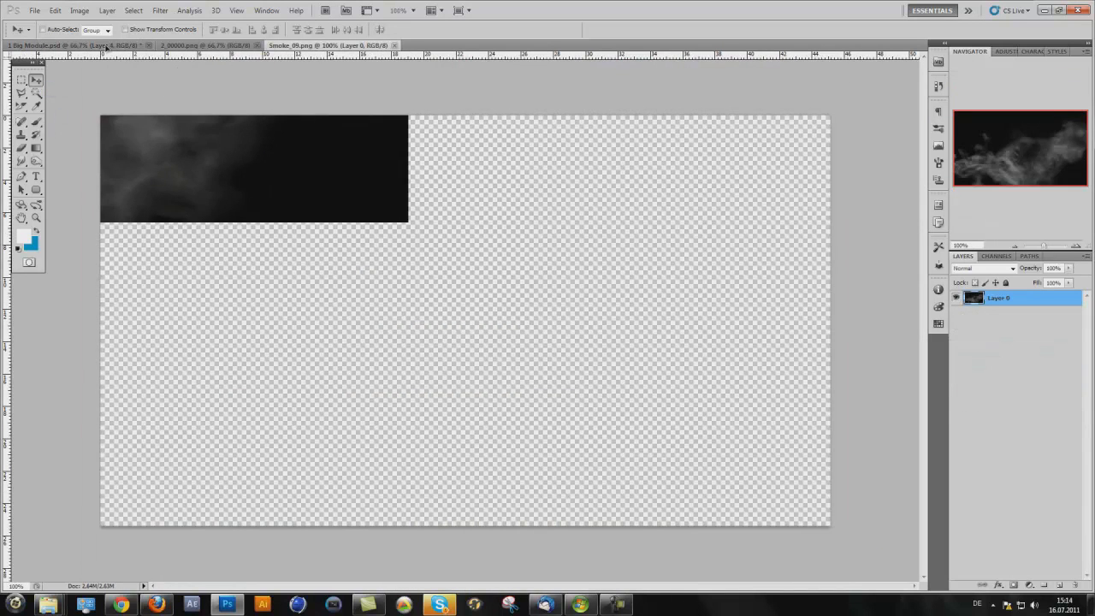
Step: Drag the Smoke_09 image into 1 Big Module.psd's left column as Layer 5
{"action": "left_click", "coordinate": [105, 44]}
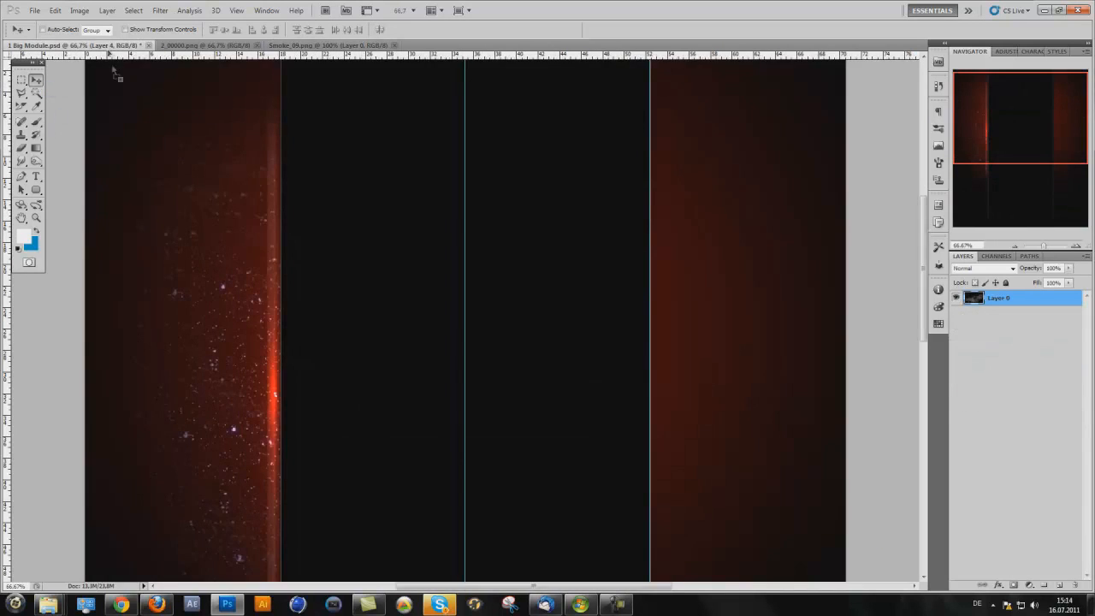
{"action": "left_click_drag", "start_coordinate": [238, 229], "coordinate": [228, 224]}
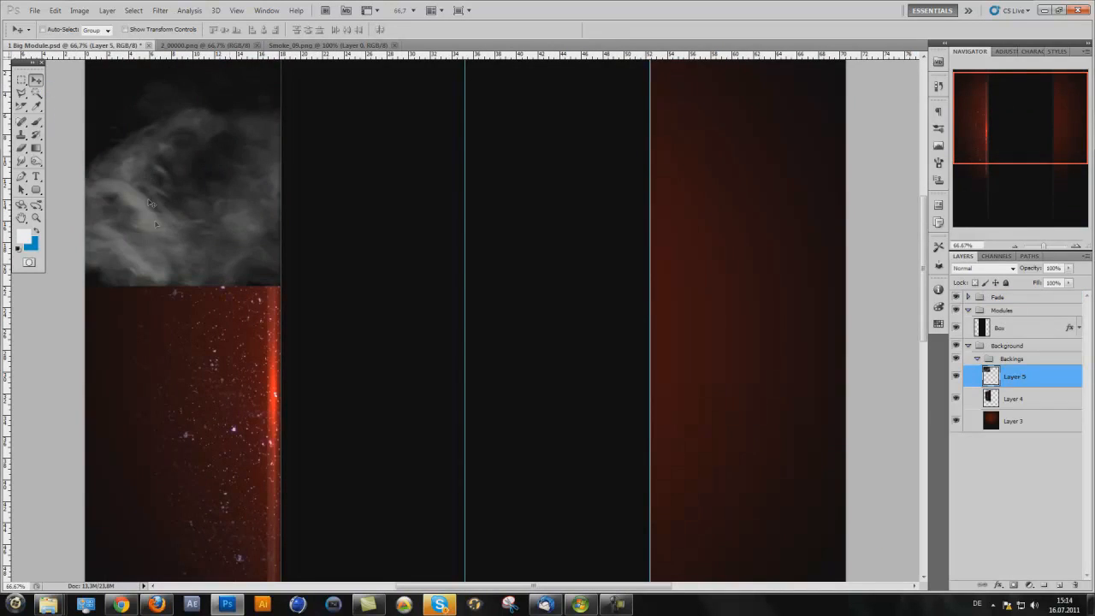
{"action": "left_click_drag", "start_coordinate": [210, 262], "coordinate": [288, 264]}
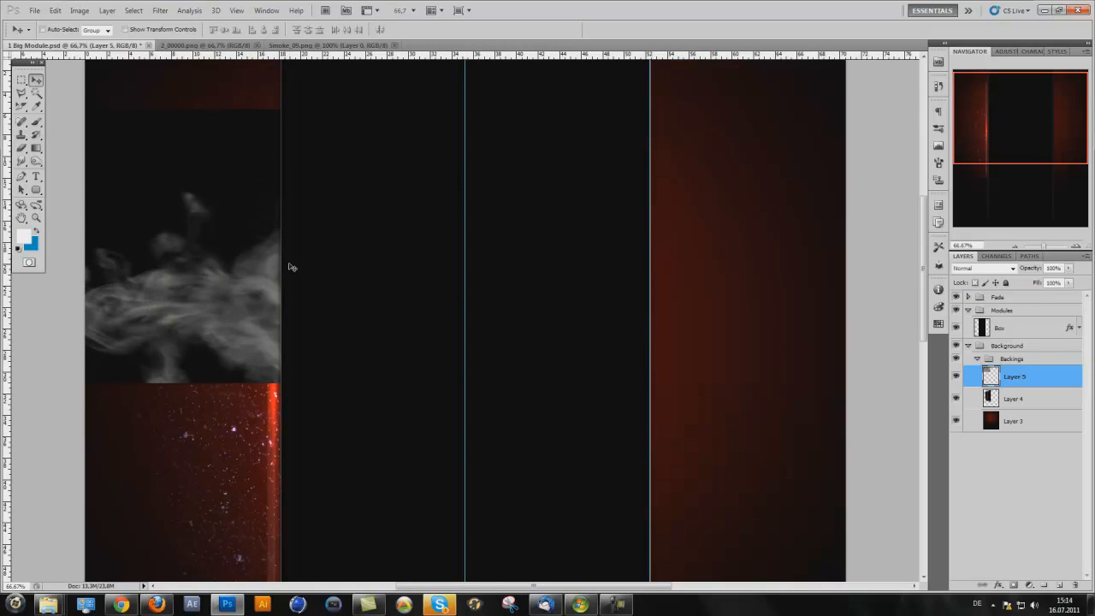
Step: Free Transform the smoke to stand upright and shift it left to cover the column
{"action": "key", "text": "ctrl+t"}
{"action": "mouse_move", "coordinate": [372, 502]}
{"action": "left_mouse_down"}
{"action": "mouse_move", "coordinate": [533, 314]}
{"action": "mouse_move", "coordinate": [524, 194]}
{"action": "left_mouse_up"}
{"action": "key", "text": "Return"}
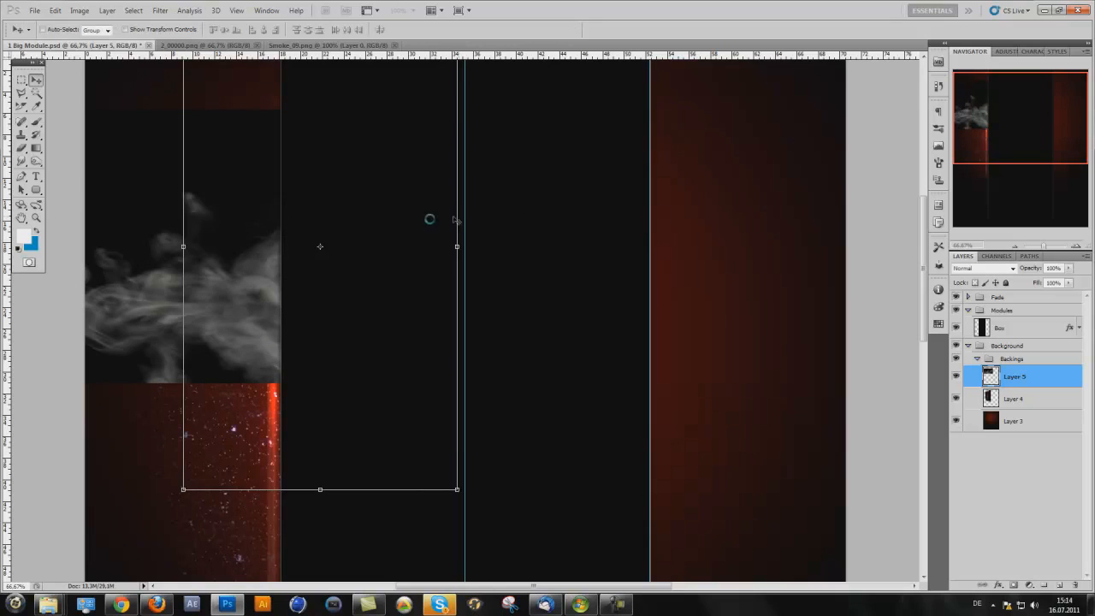
{"action": "key", "text": "ctrl+z"}
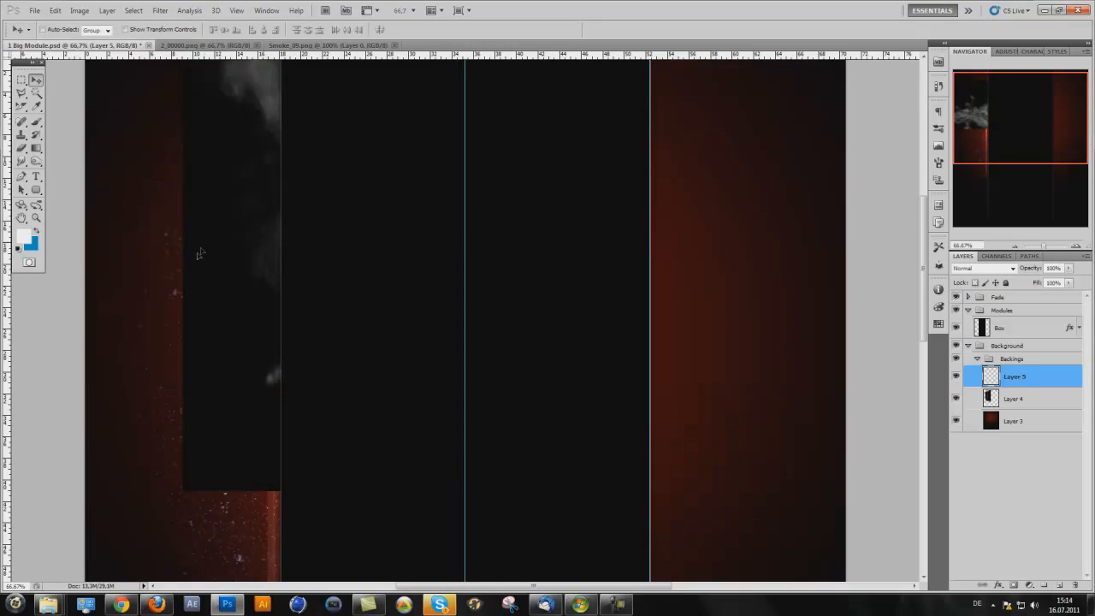
{"action": "left_click_drag", "start_coordinate": [178, 280], "coordinate": [109, 227]}
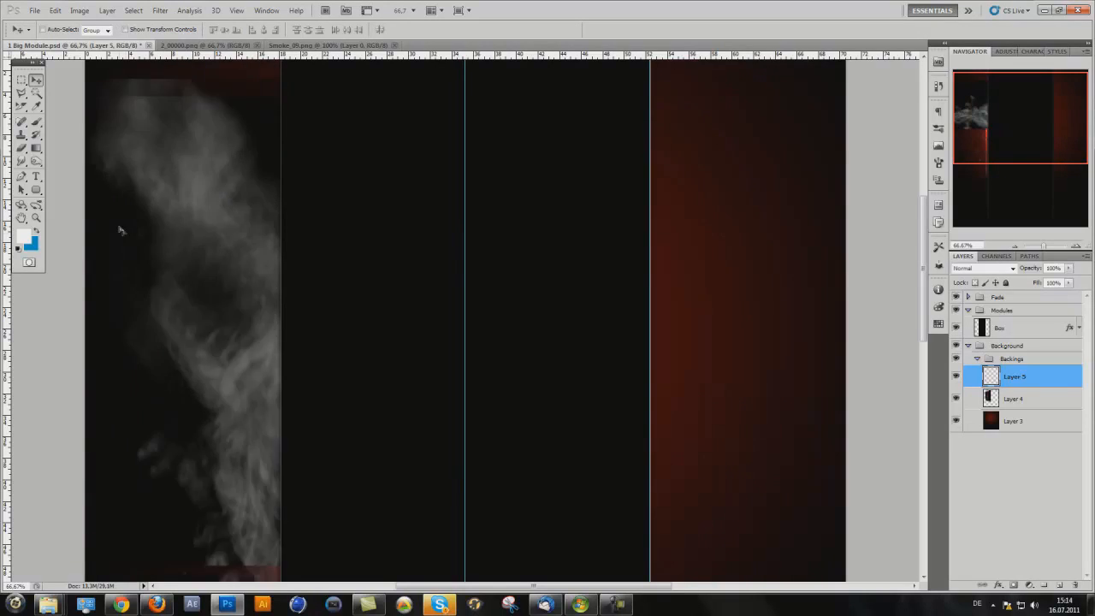
{"action": "left_click_drag", "start_coordinate": [109, 226], "coordinate": [112, 227]}
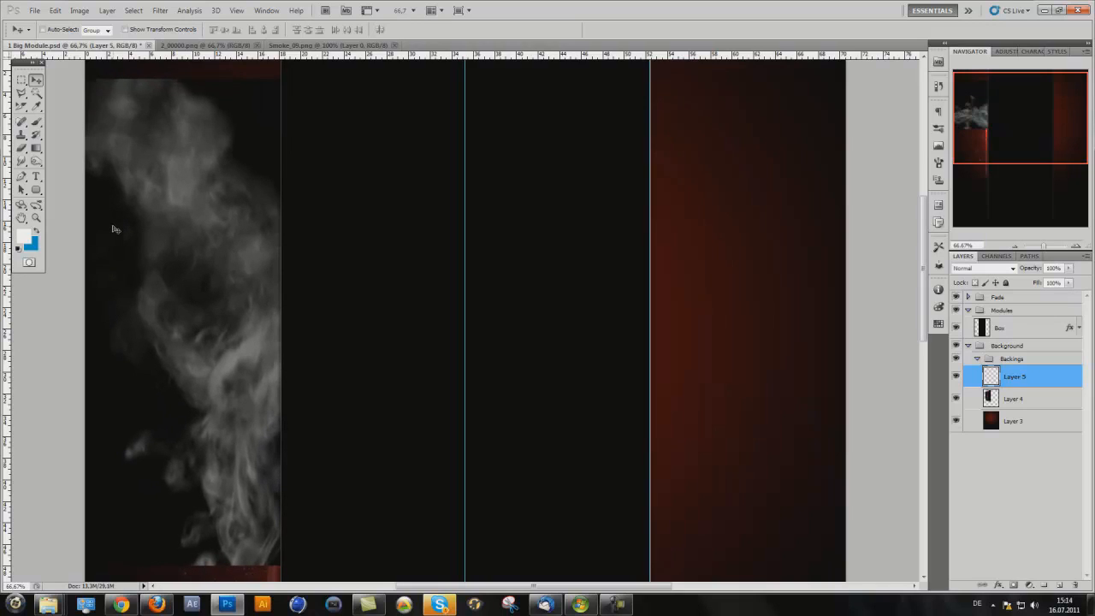
{"action": "left_click", "coordinate": [997, 270]}
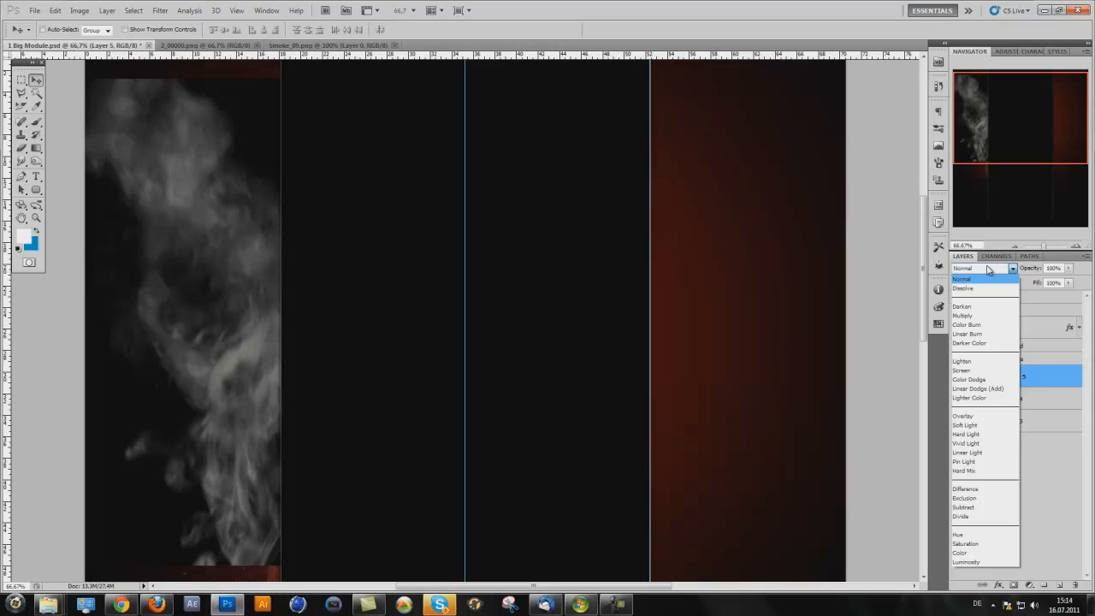
Step: Set Layer 5's smoke to Screen blending and nudge it slightly right and down
{"action": "left_click", "coordinate": [989, 270]}
{"action": "left_click", "coordinate": [976, 370]}
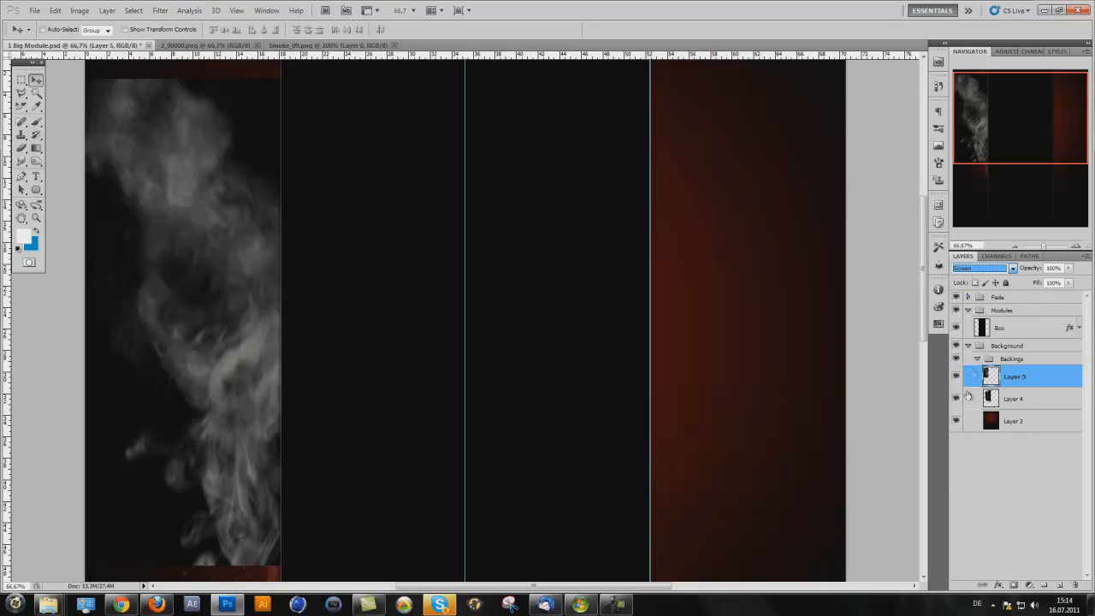
{"action": "left_click_drag", "start_coordinate": [210, 246], "coordinate": [215, 250]}
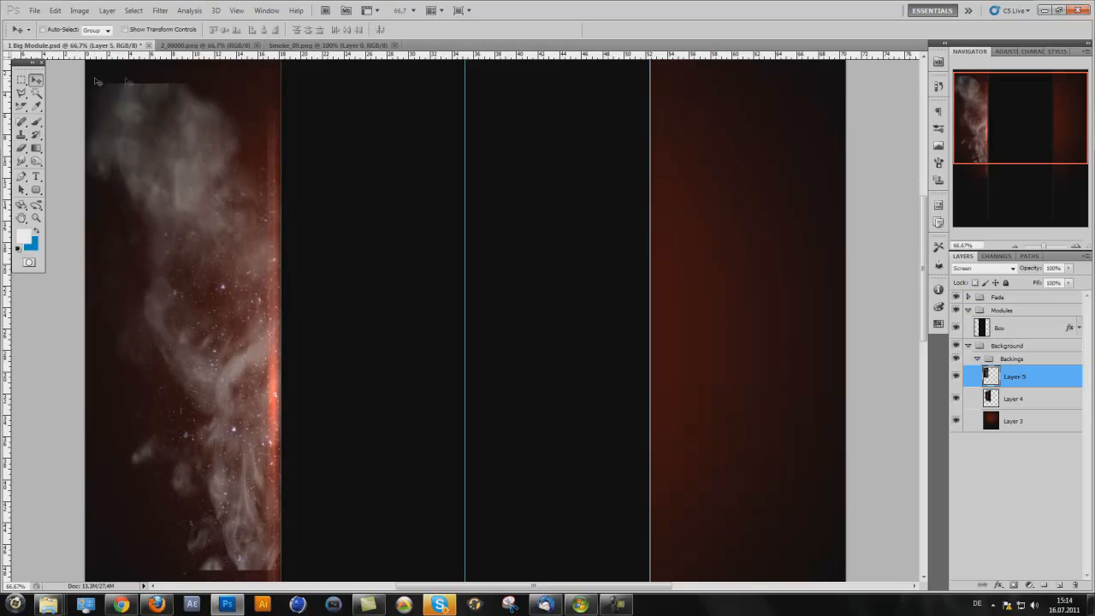
{"action": "left_click", "coordinate": [34, 82]}
Step: Erase the smoke's hard bottom border with a soft eraser, then drag the smoke lower in the column
{"action": "left_click", "coordinate": [22, 147]}
{"action": "scroll", "coordinate": [146, 146], "scroll_direction": "up", "scroll_amount": 1}
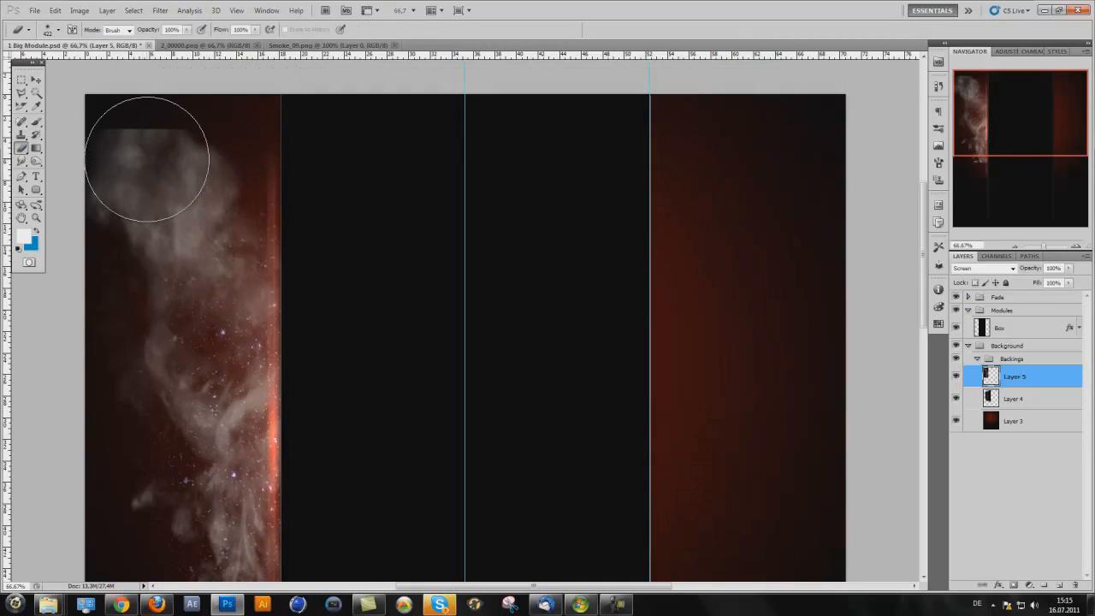
{"action": "scroll", "coordinate": [184, 119], "scroll_direction": "up", "scroll_amount": 2}
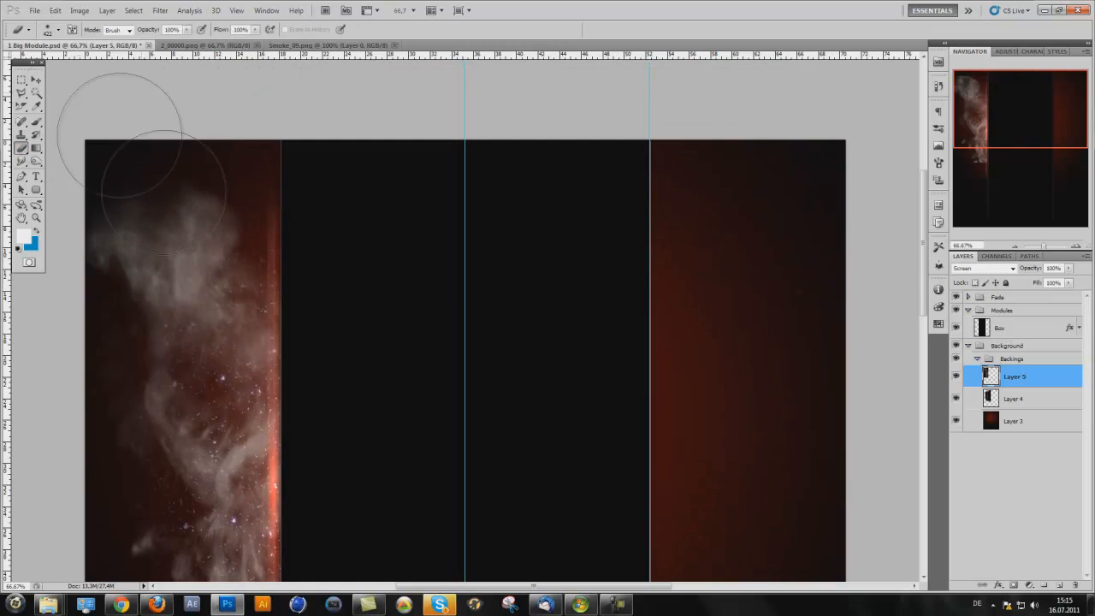
{"action": "scroll", "coordinate": [435, 335], "scroll_direction": "down", "scroll_amount": 1}
{"action": "scroll", "coordinate": [436, 335], "scroll_direction": "down", "scroll_amount": 3}
{"action": "scroll", "coordinate": [433, 334], "scroll_direction": "down", "scroll_amount": 1}
{"action": "scroll", "coordinate": [343, 411], "scroll_direction": "down", "scroll_amount": 2}
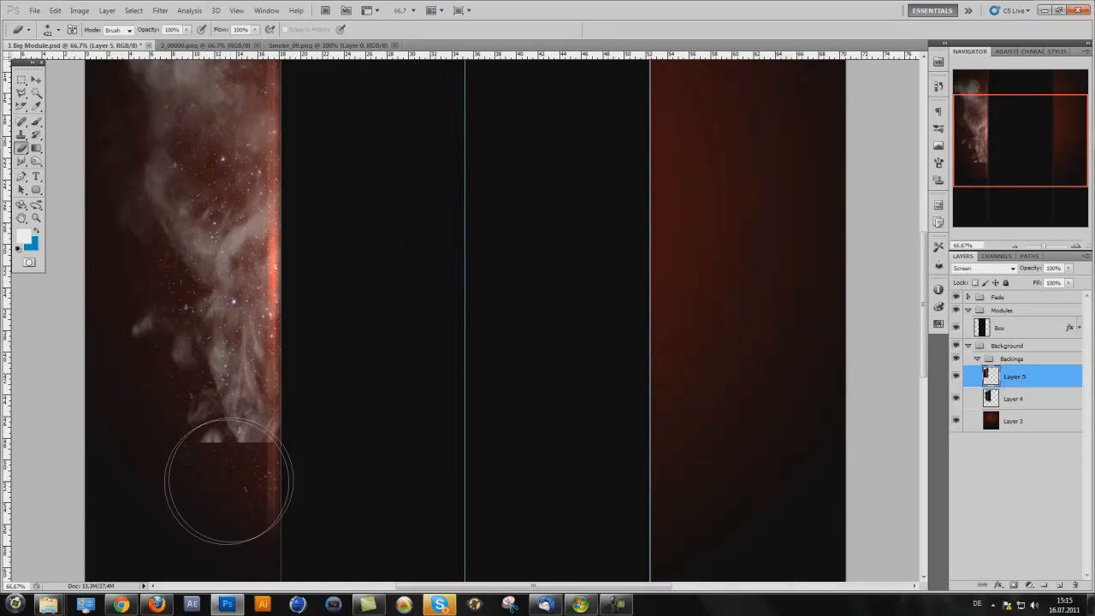
{"action": "left_click_drag", "start_coordinate": [247, 494], "coordinate": [282, 481]}
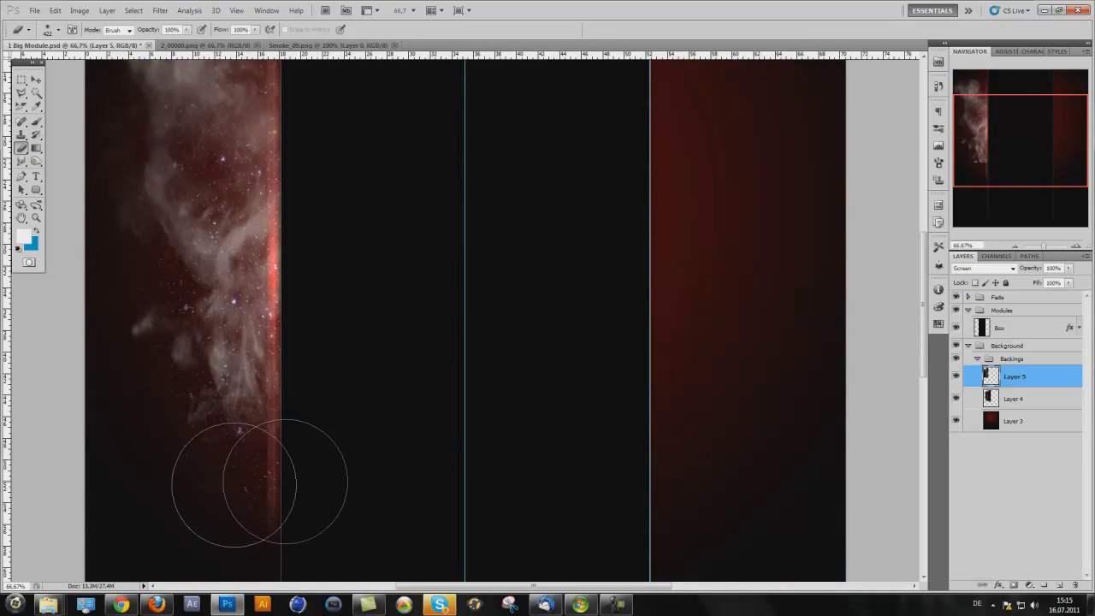
{"action": "left_click", "coordinate": [37, 80]}
{"action": "left_click_drag", "start_coordinate": [253, 253], "coordinate": [264, 276]}
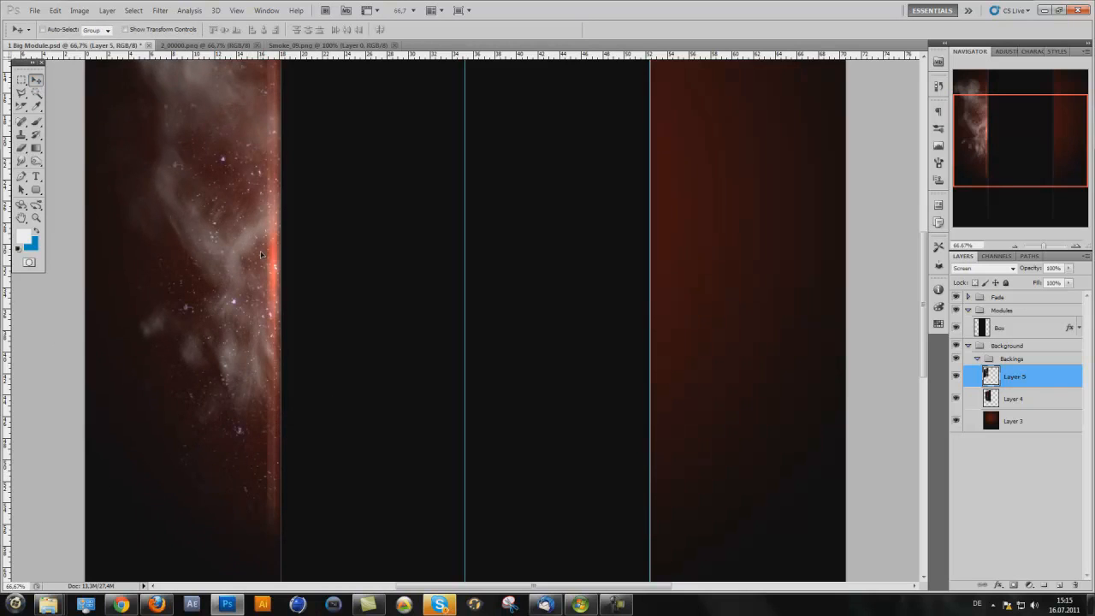
{"action": "scroll", "coordinate": [296, 381], "scroll_direction": "up", "scroll_amount": 3}
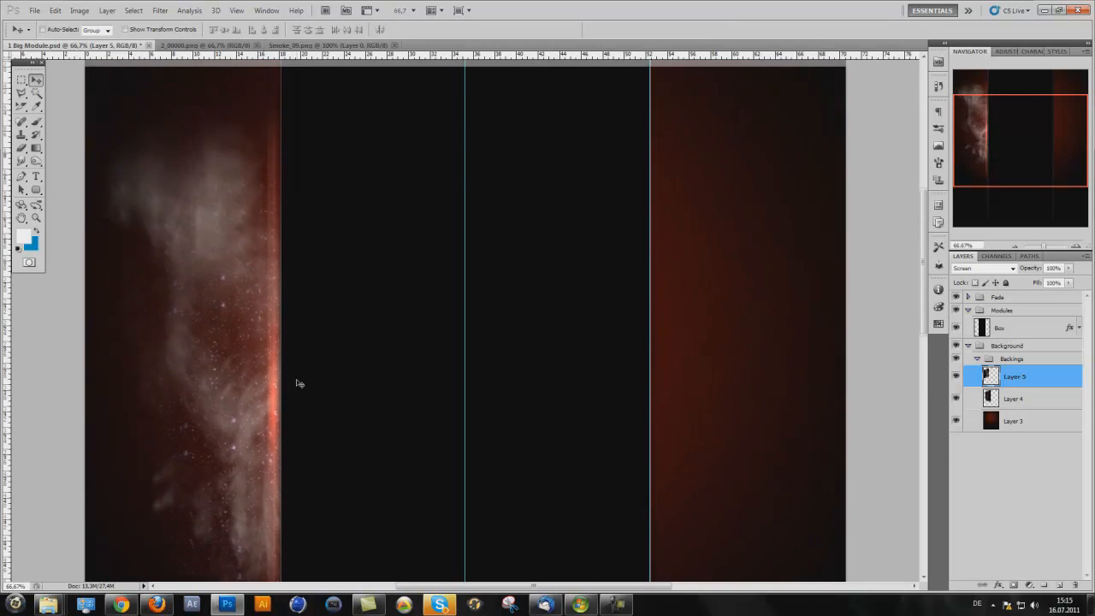
{"action": "scroll", "coordinate": [271, 371], "scroll_direction": "up", "scroll_amount": 1}
{"action": "scroll", "coordinate": [232, 265], "scroll_direction": "up", "scroll_amount": 1}
{"action": "scroll", "coordinate": [283, 419], "scroll_direction": "up", "scroll_amount": 1}
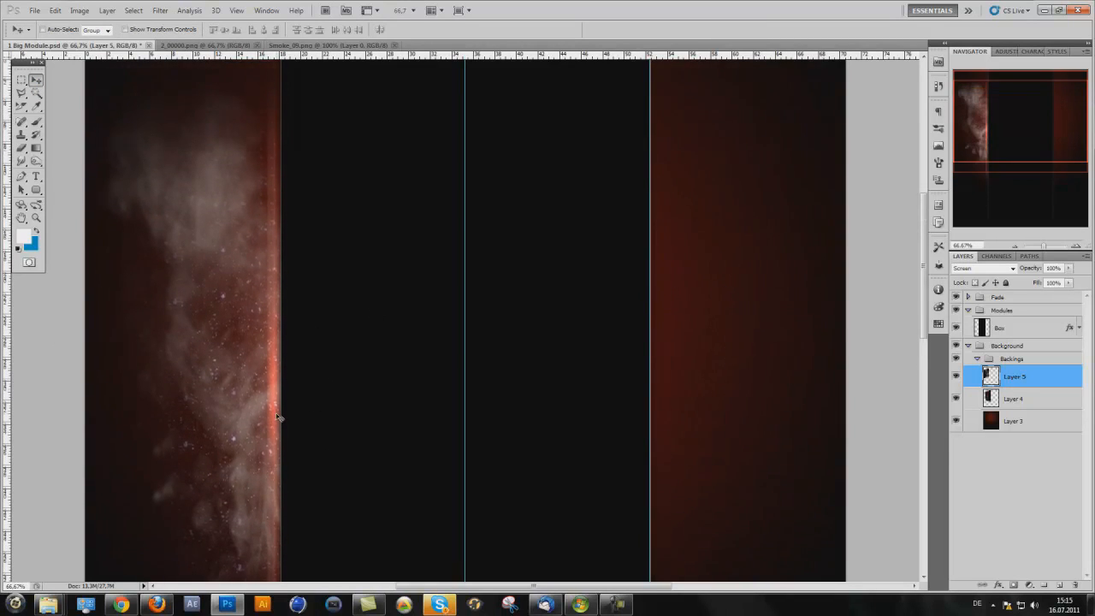
{"action": "scroll", "coordinate": [277, 417], "scroll_direction": "up", "scroll_amount": 1}
{"action": "scroll", "coordinate": [277, 417], "scroll_direction": "down", "scroll_amount": 2}
{"action": "scroll", "coordinate": [277, 419], "scroll_direction": "down", "scroll_amount": 2}
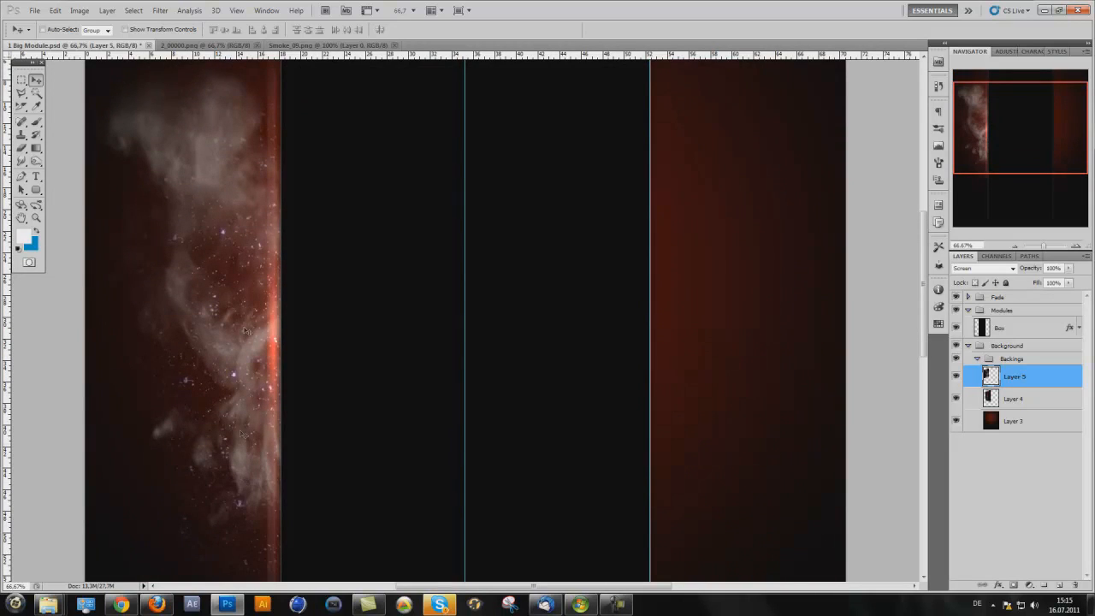
{"action": "left_click_drag", "start_coordinate": [246, 330], "coordinate": [261, 444]}
{"action": "scroll", "coordinate": [256, 411], "scroll_direction": "up", "scroll_amount": 1}
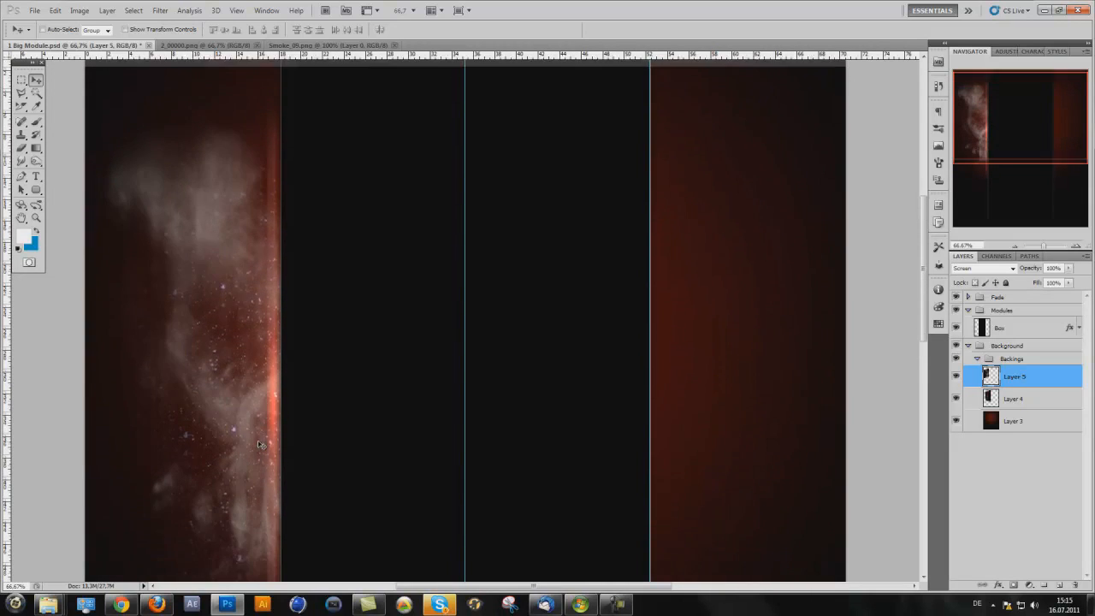
{"action": "scroll", "coordinate": [261, 444], "scroll_direction": "down", "scroll_amount": 1}
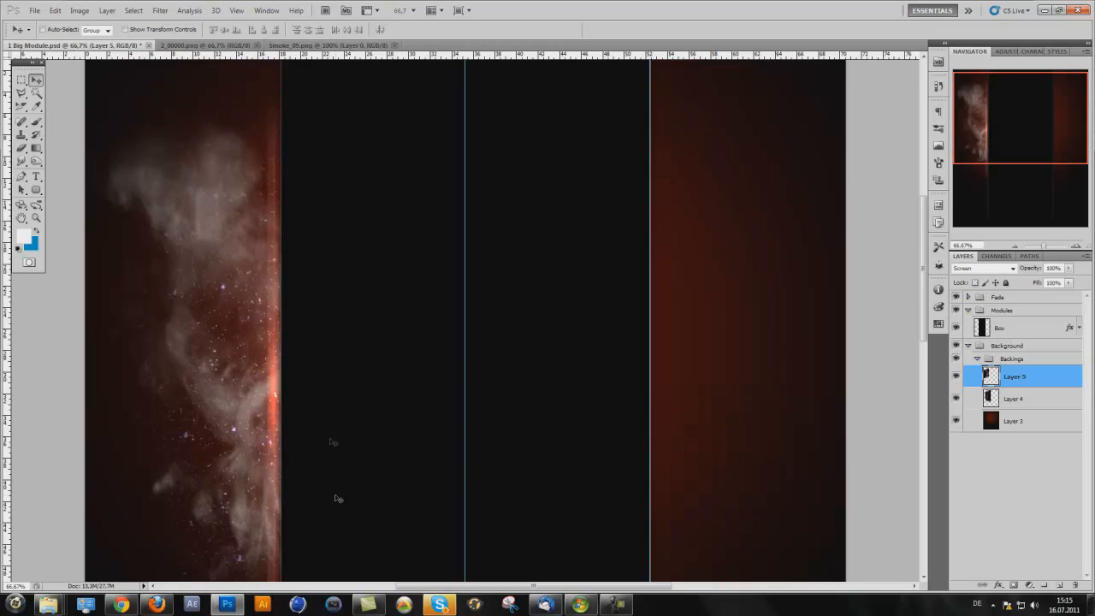
{"action": "scroll", "coordinate": [295, 418], "scroll_direction": "up", "scroll_amount": 2}
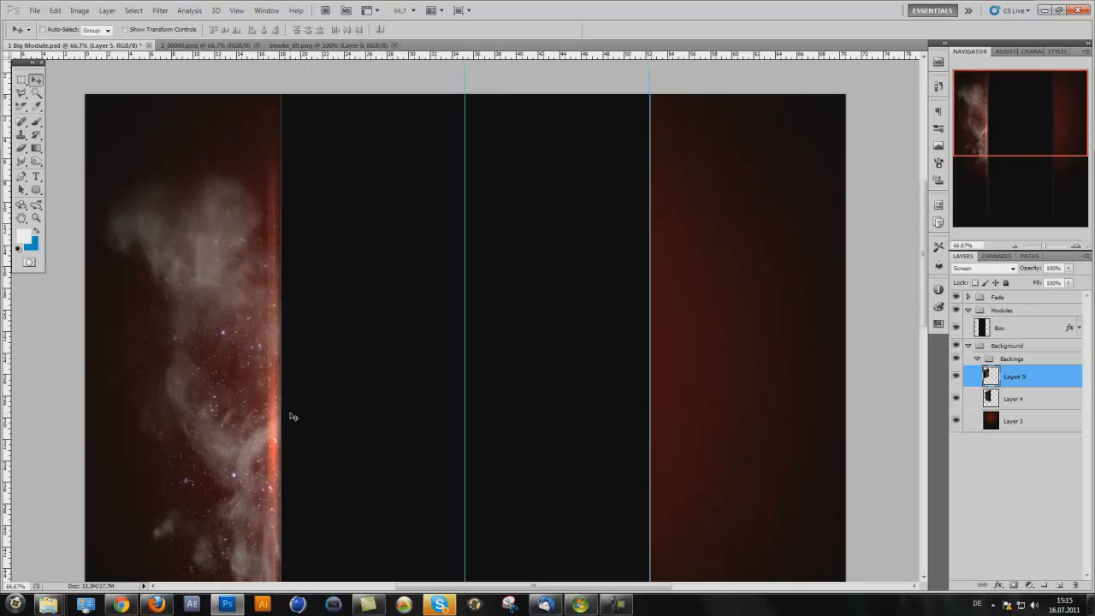
{"action": "scroll", "coordinate": [292, 417], "scroll_direction": "down", "scroll_amount": 3}
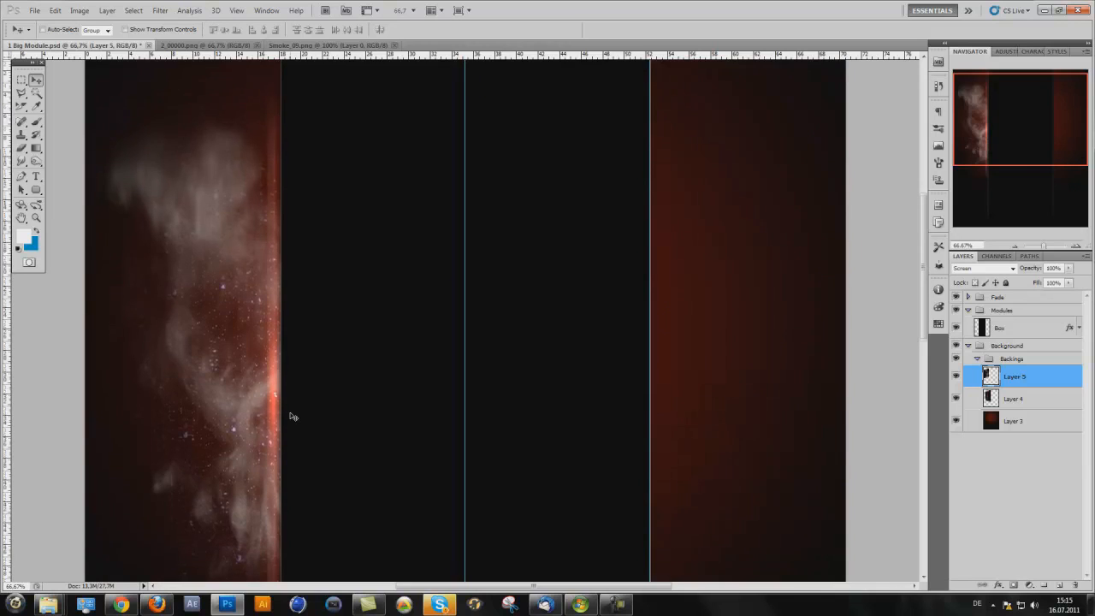
{"action": "scroll", "coordinate": [291, 416], "scroll_direction": "up", "scroll_amount": 2}
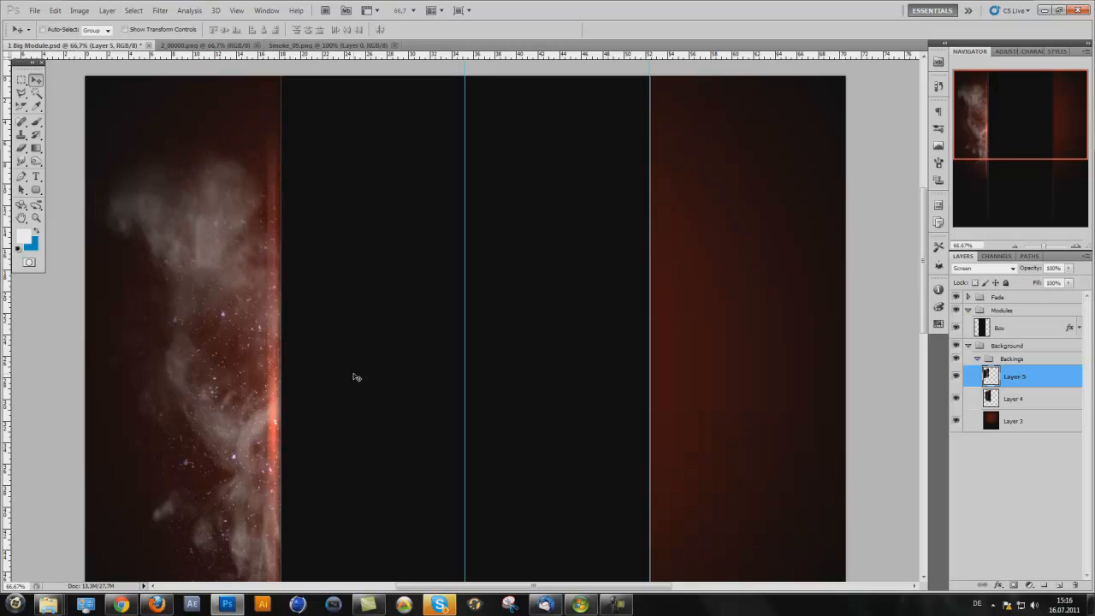
{"action": "scroll", "coordinate": [287, 386], "scroll_direction": "down", "scroll_amount": 1}
{"action": "scroll", "coordinate": [287, 386], "scroll_direction": "up", "scroll_amount": 2}
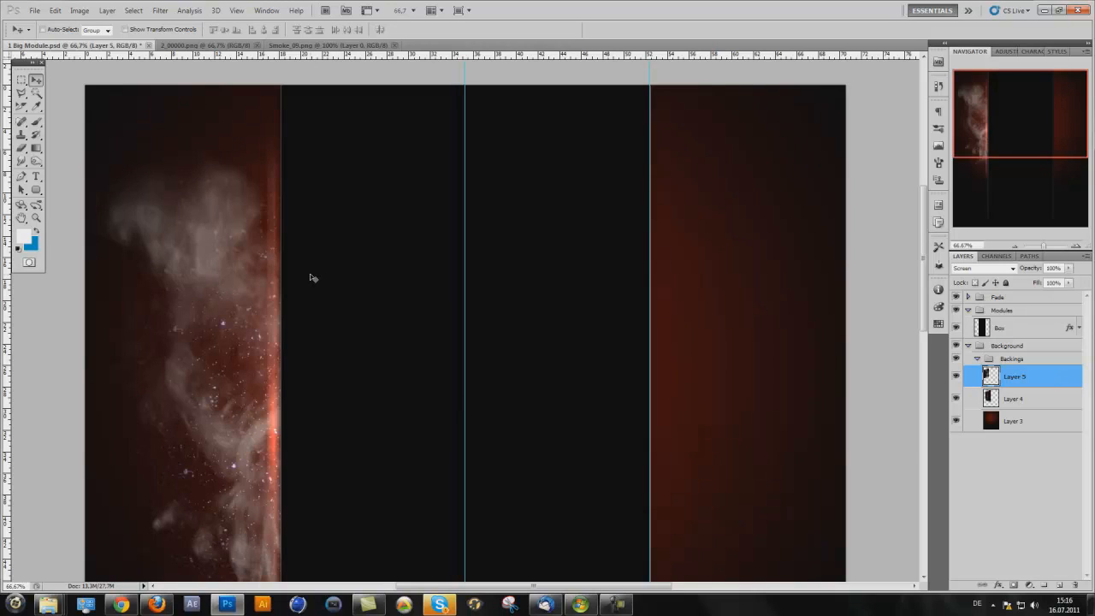
{"action": "scroll", "coordinate": [311, 277], "scroll_direction": "down", "scroll_amount": 1}
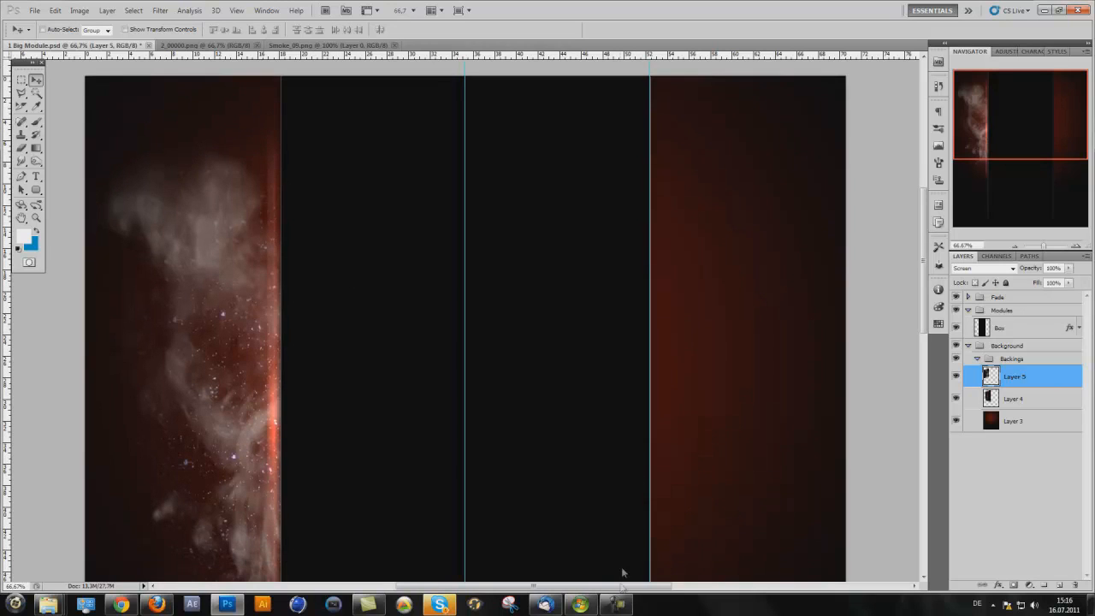